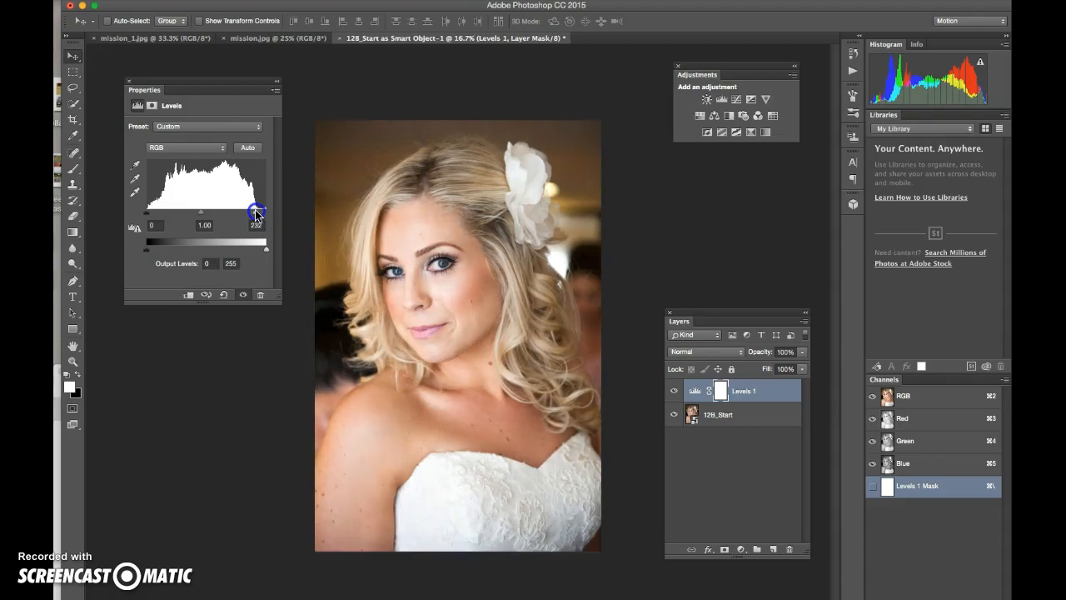
Step: Set the Levels white input to 232, then select the 12B_Start smart object layer
{"action": "left_click", "coordinate": [254, 214]}
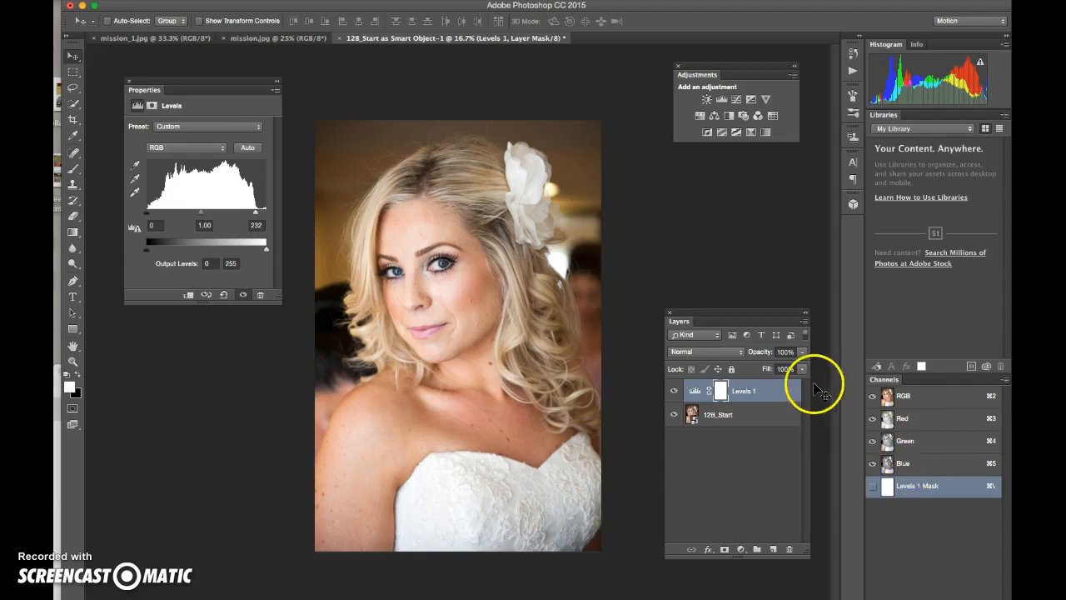
{"action": "left_click", "coordinate": [739, 419]}
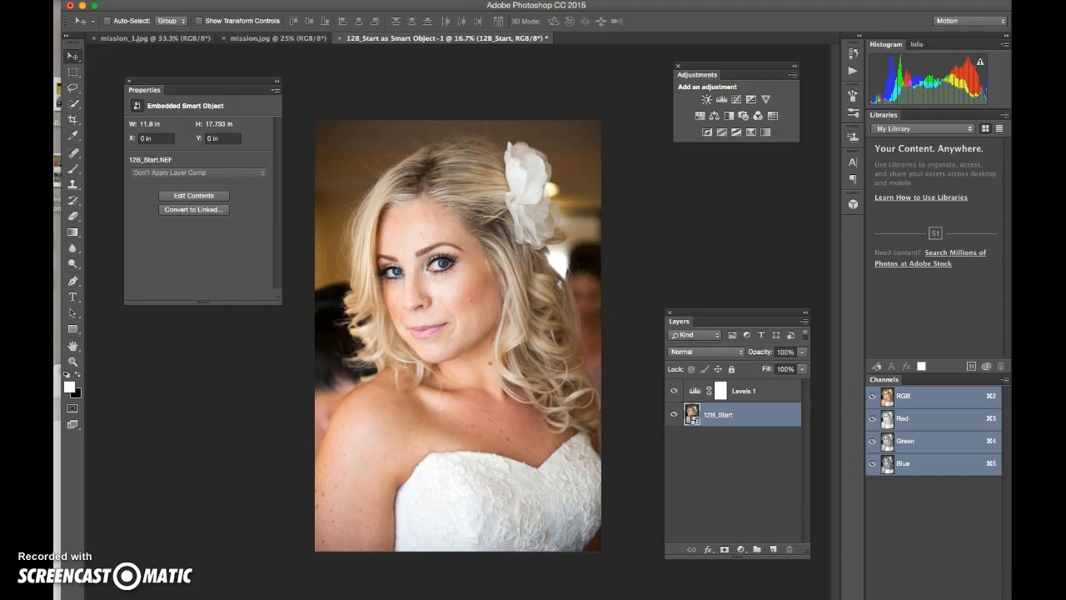
{"action": "left_click", "coordinate": [694, 417]}
Step: In Camera Raw, set HSL saturation to Reds -2, Oranges -10, Magentas -3 and apply
{"action": "double_click", "coordinate": [694, 417]}
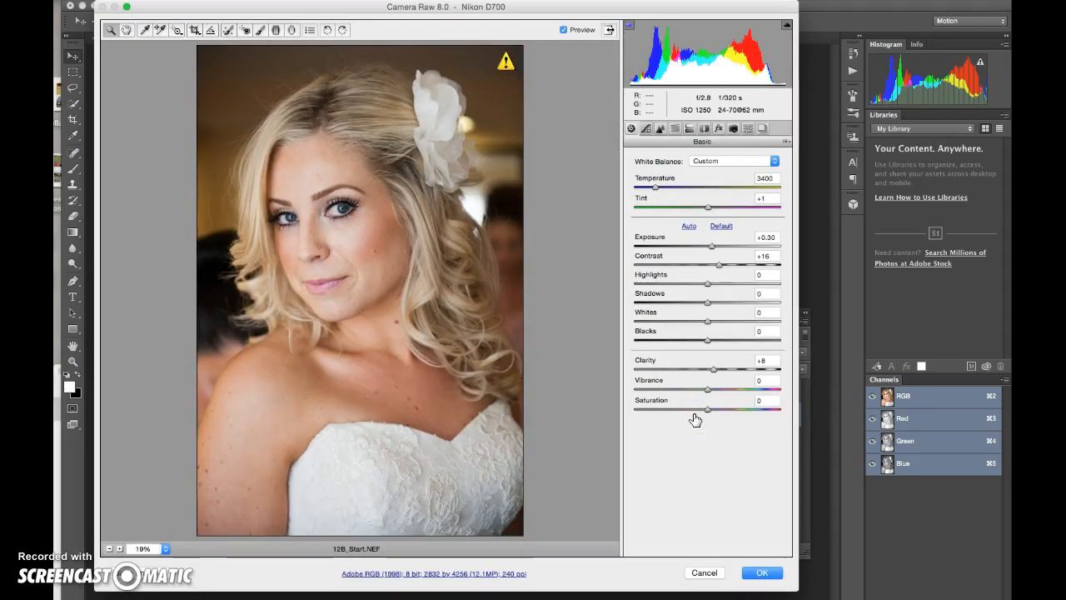
{"action": "left_click", "coordinate": [676, 130]}
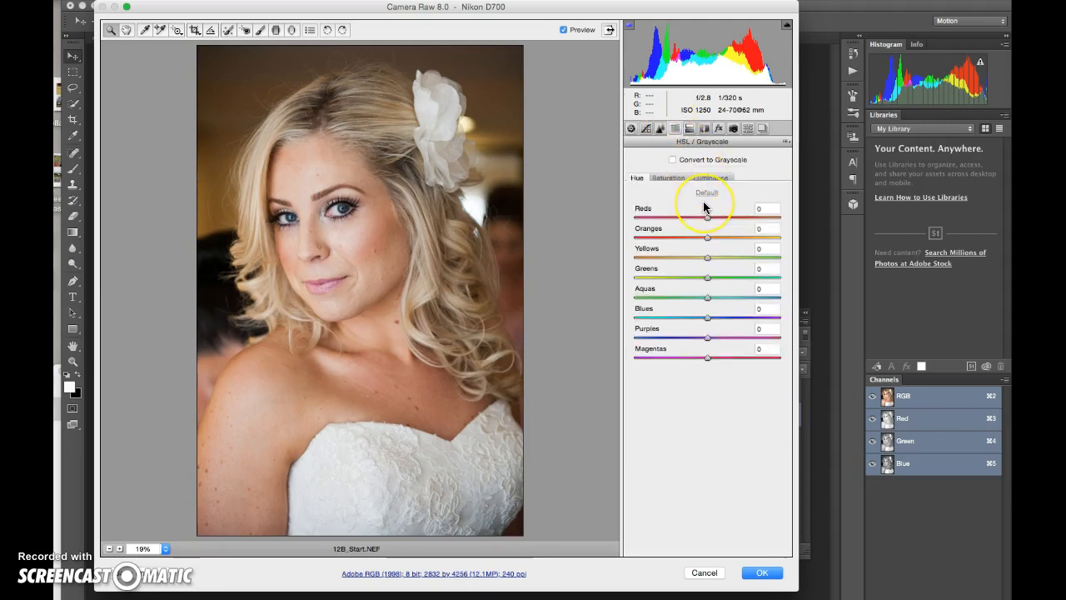
{"action": "left_click", "coordinate": [669, 177]}
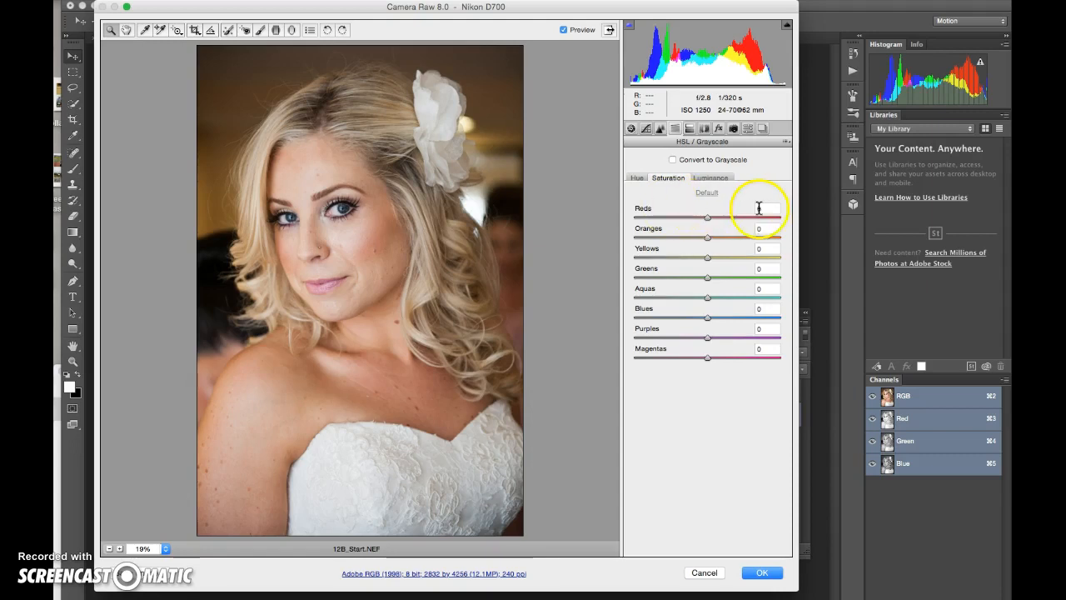
{"action": "left_click_drag", "start_coordinate": [772, 209], "coordinate": [734, 210]}
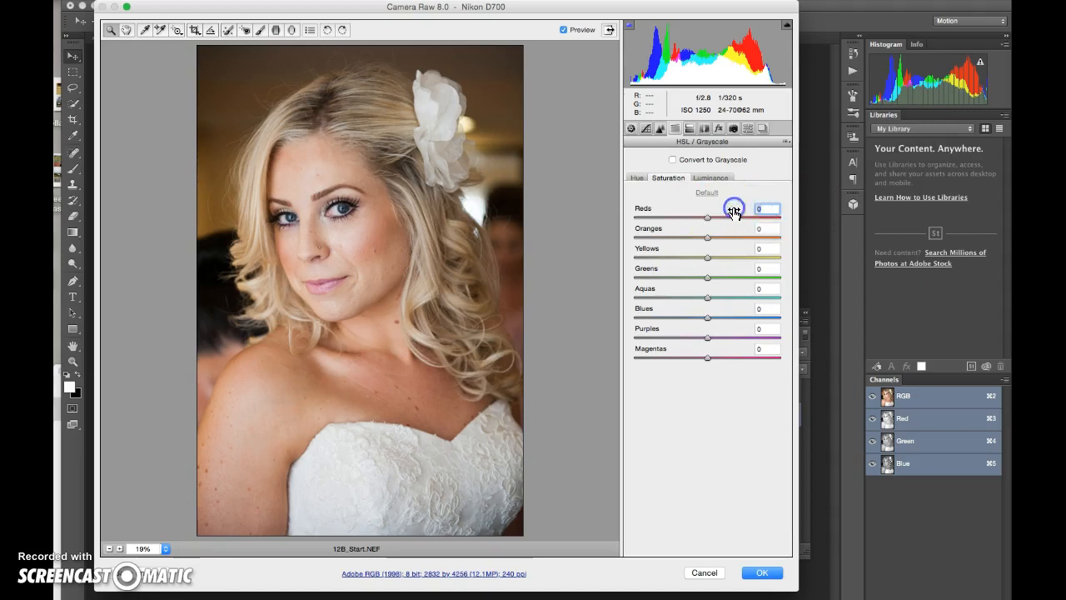
{"action": "type", "text": "-2"}
{"action": "left_click_drag", "start_coordinate": [774, 229], "coordinate": [752, 230]}
{"action": "type", "text": "-10"}
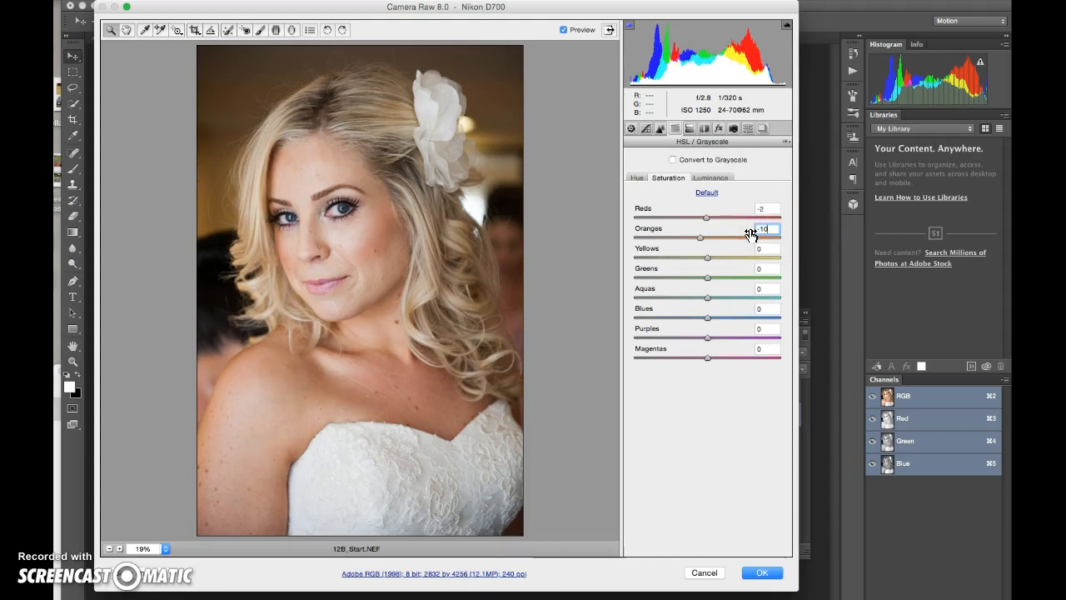
{"action": "left_click", "coordinate": [761, 248]}
{"action": "left_click_drag", "start_coordinate": [773, 351], "coordinate": [750, 354]}
{"action": "type", "text": "-3"}
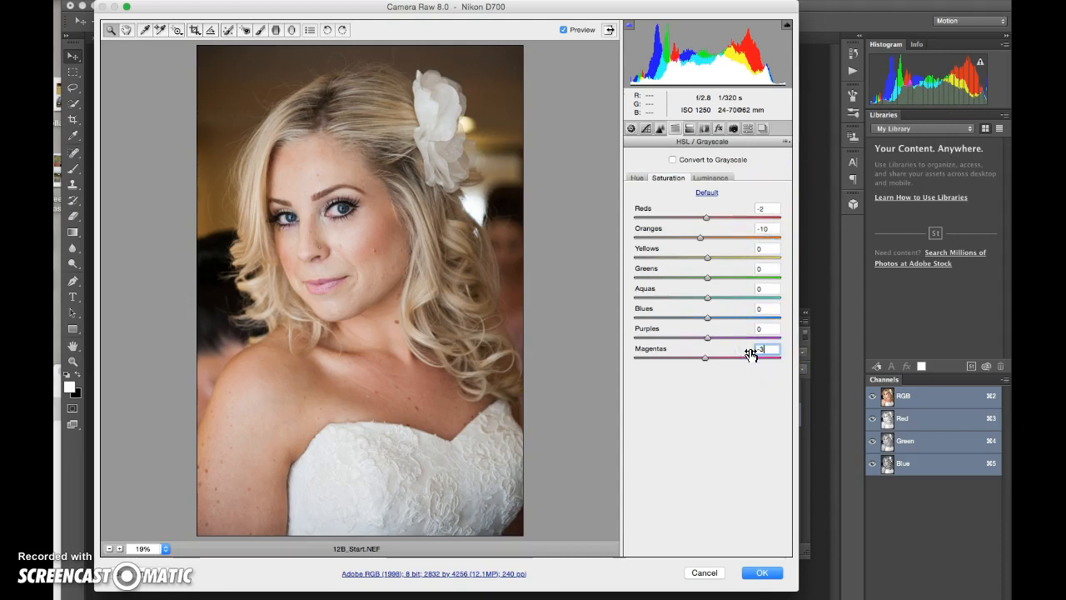
{"action": "left_click", "coordinate": [763, 572]}
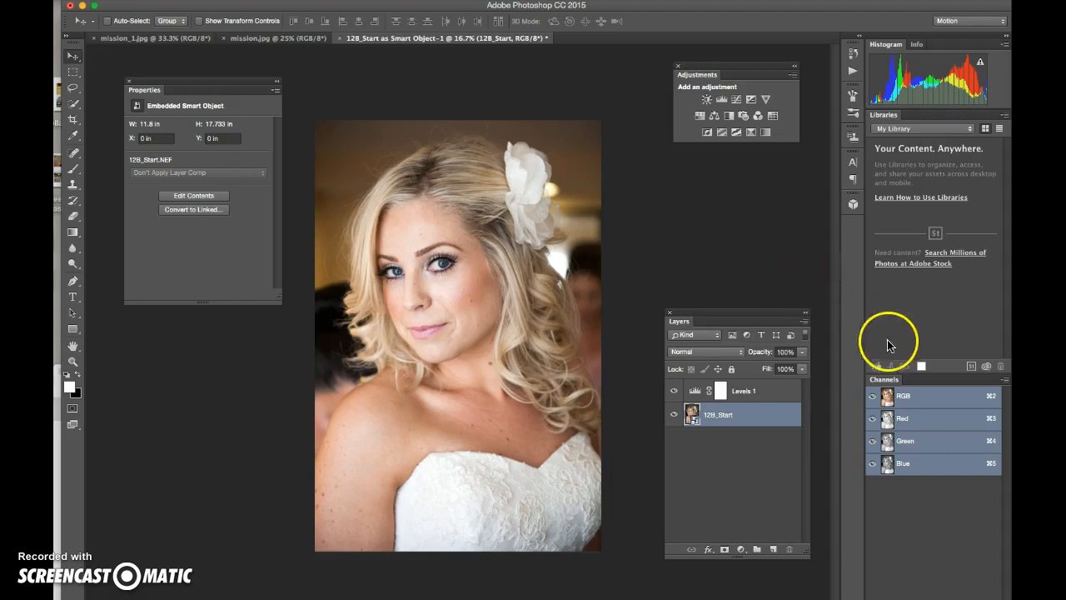
{"action": "left_click", "coordinate": [732, 418]}
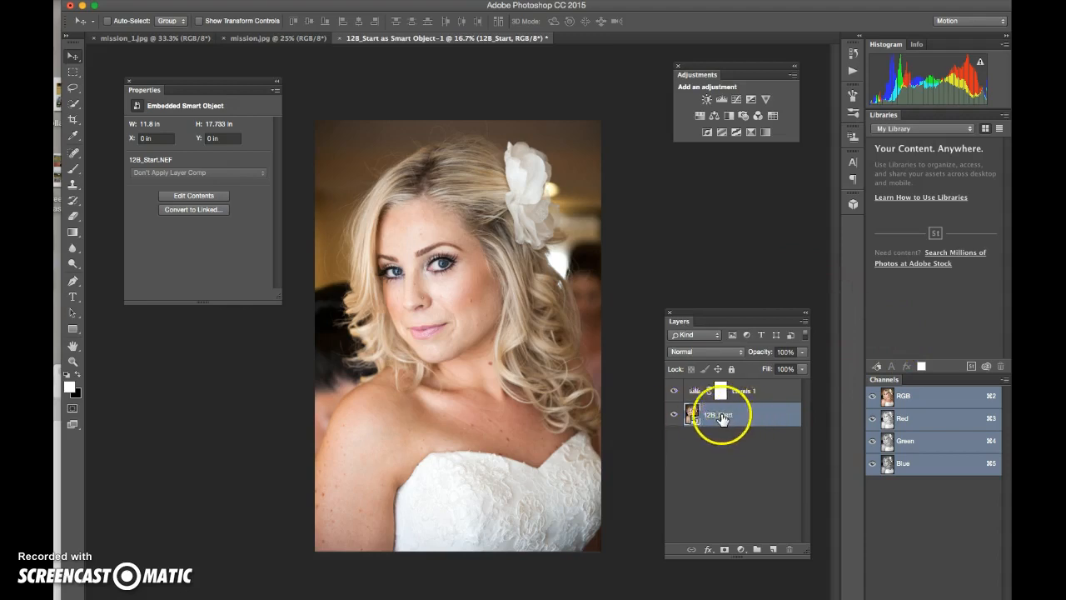
Step: Duplicate the 12B_Start layer with the name 'corrections'
{"action": "left_click", "coordinate": [804, 323]}
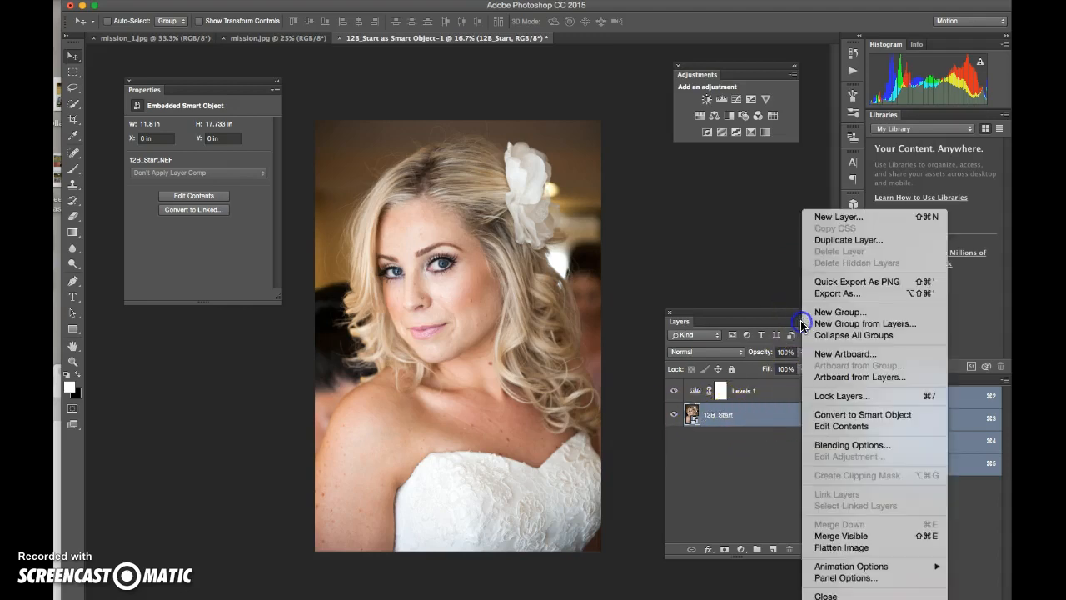
{"action": "left_click", "coordinate": [822, 240]}
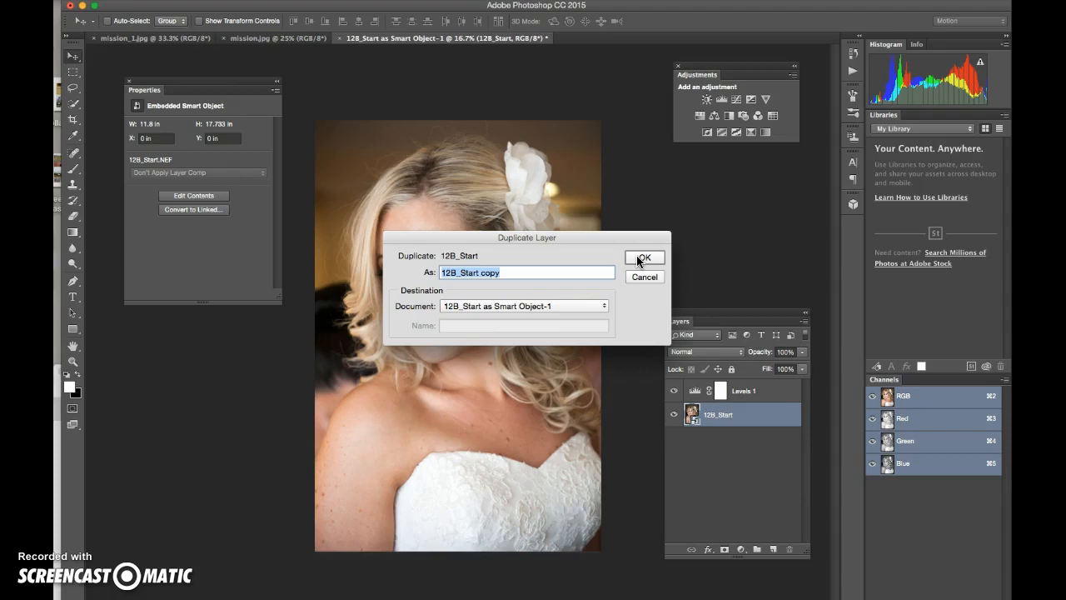
{"action": "type", "text": "corrections"}
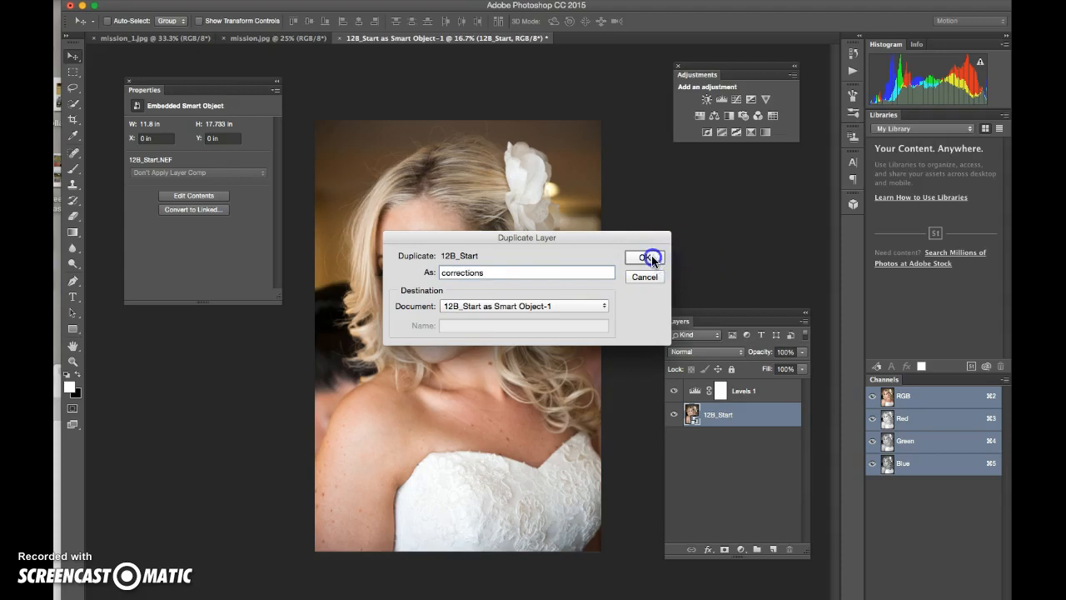
{"action": "left_click", "coordinate": [650, 257]}
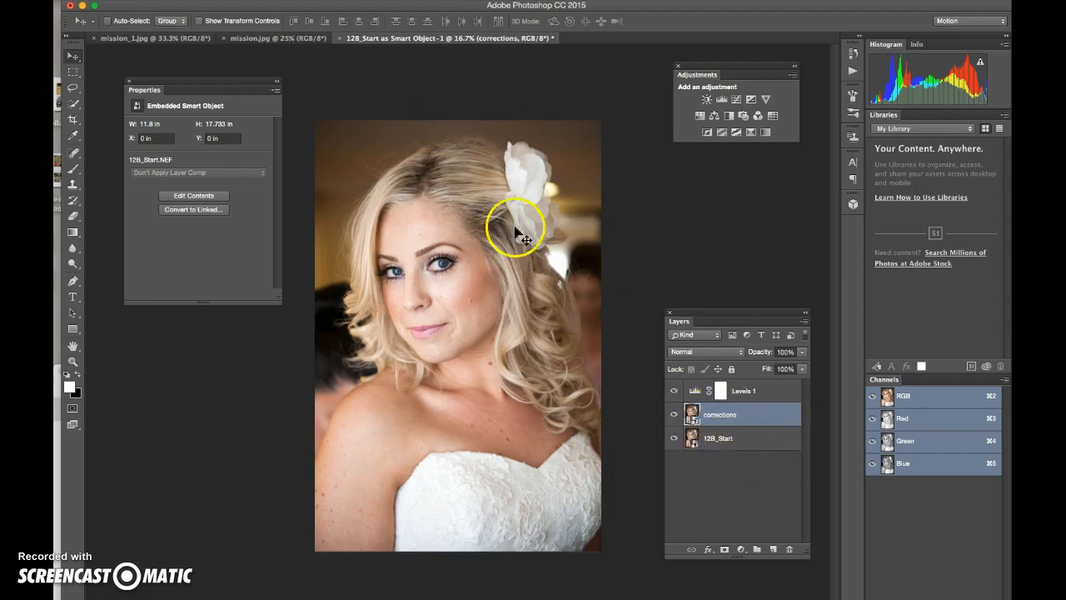
Step: Rasterize the corrections smart object layer via Layer > Rasterize > Smart Object
{"action": "left_click", "coordinate": [250, 1]}
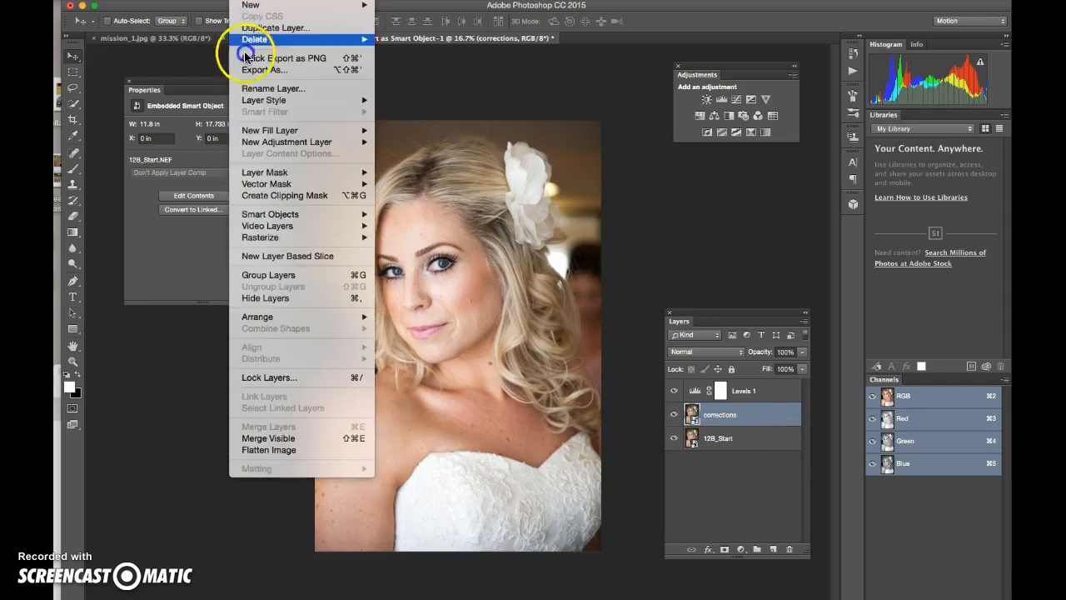
{"action": "mouse_move", "coordinate": [291, 237]}
{"action": "left_click", "coordinate": [413, 283]}
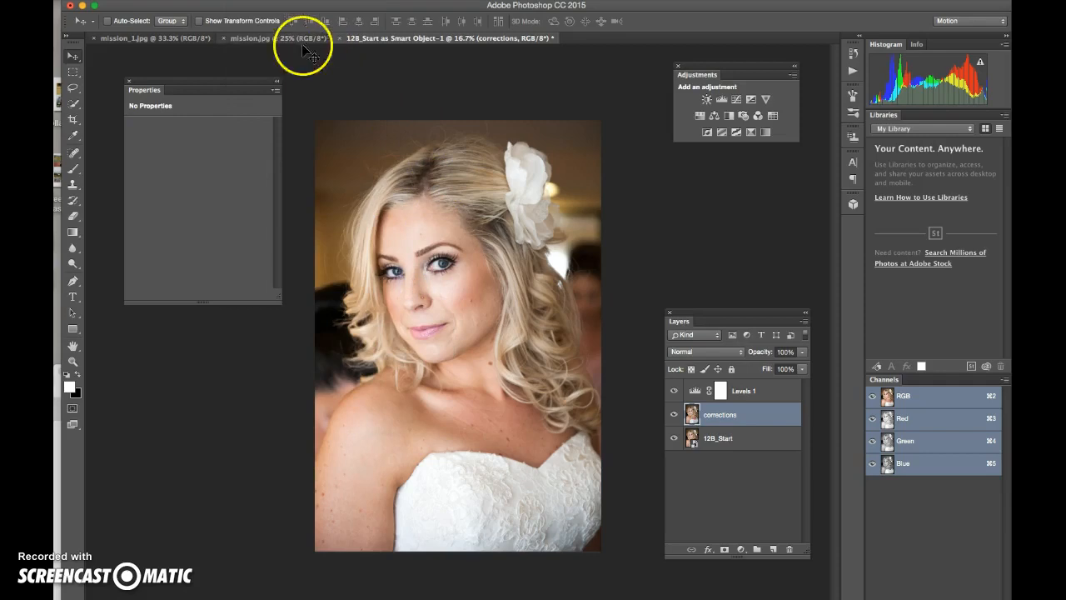
Step: Browse the Image > Adjustments menu and dismiss it without choosing anything
{"action": "left_click", "coordinate": [213, 2]}
{"action": "mouse_move", "coordinate": [226, 23]}
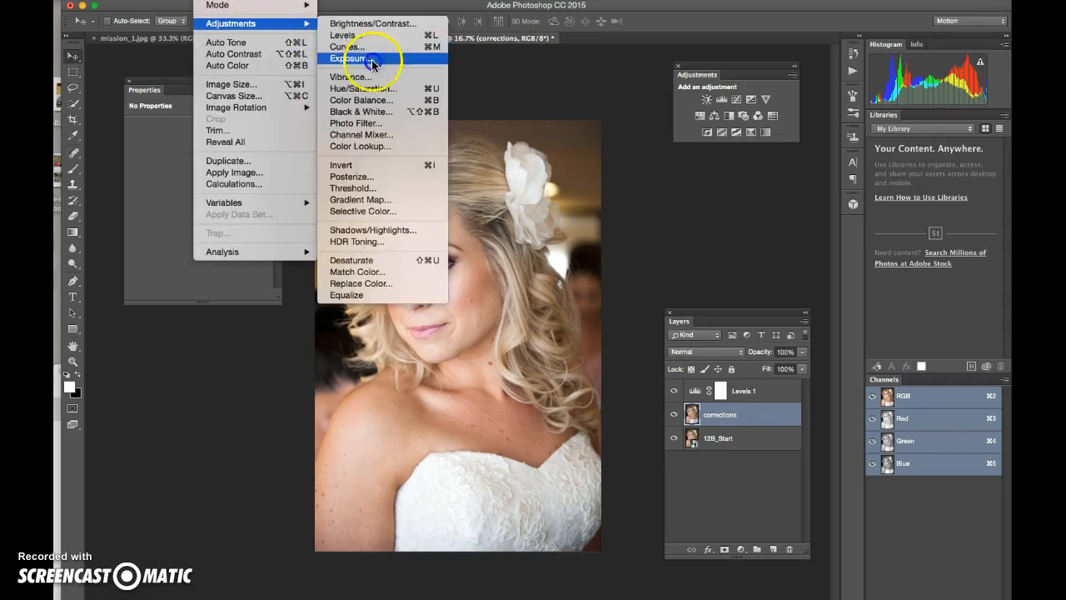
{"action": "left_click", "coordinate": [533, 87]}
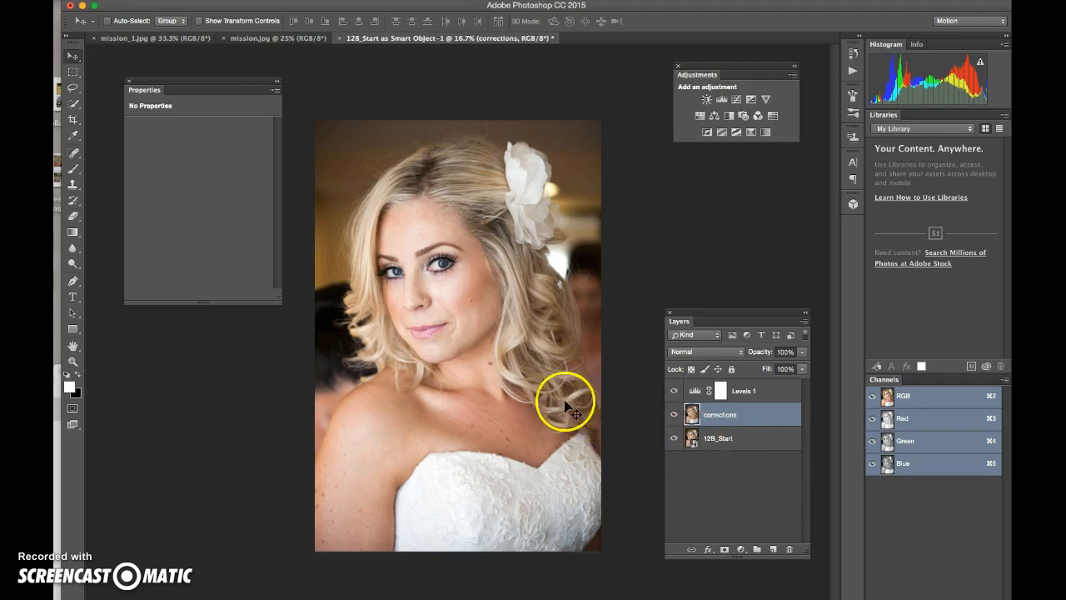
Step: Choose the Spot Healing Brush and set its tip size to 35 px
{"action": "left_click", "coordinate": [74, 154]}
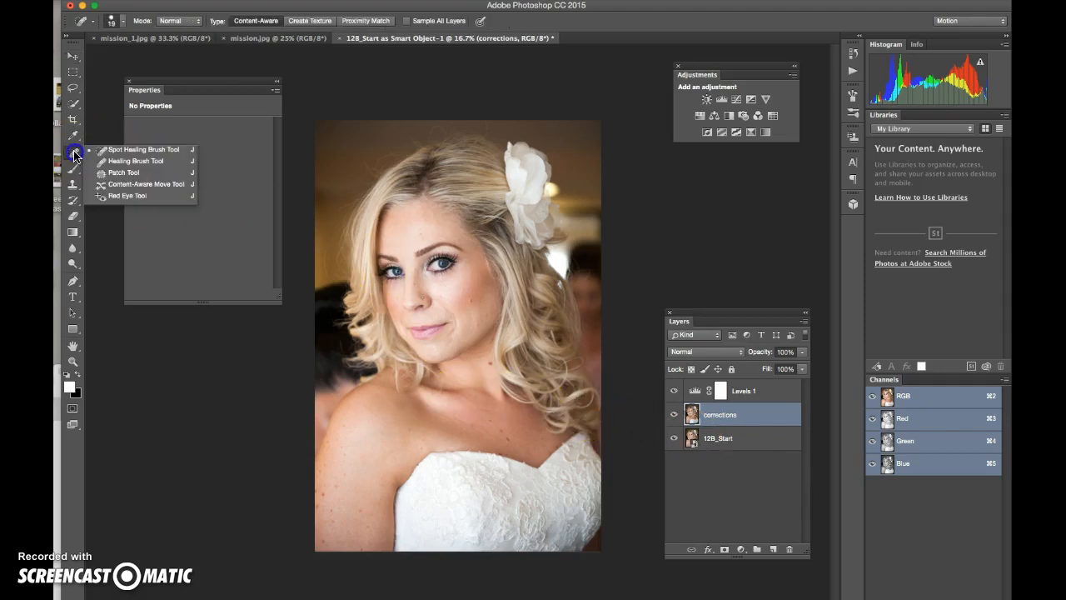
{"action": "left_click", "coordinate": [125, 150]}
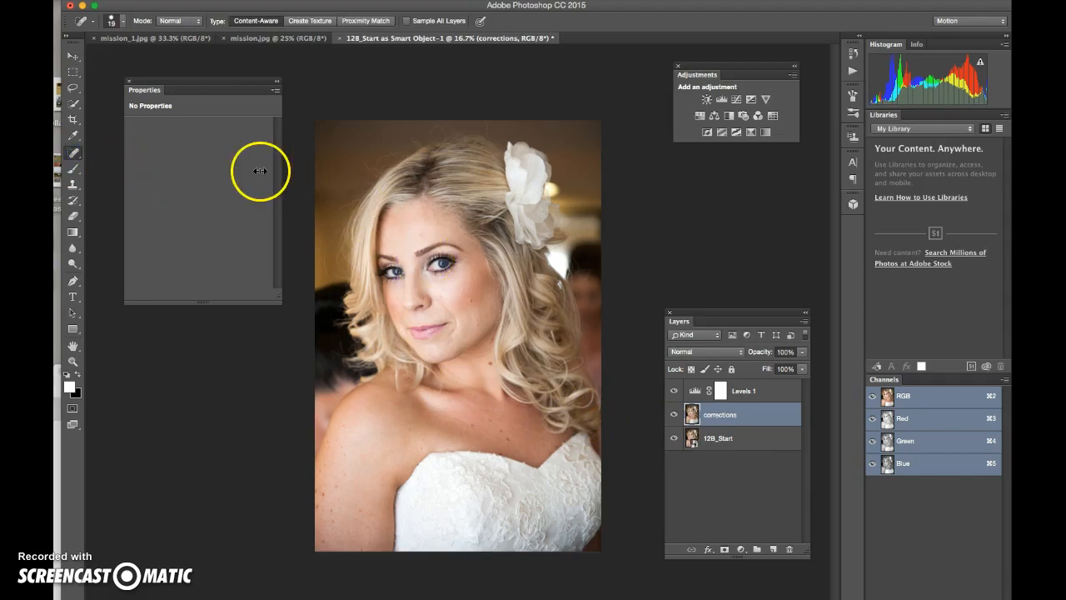
{"action": "left_click", "coordinate": [335, 178]}
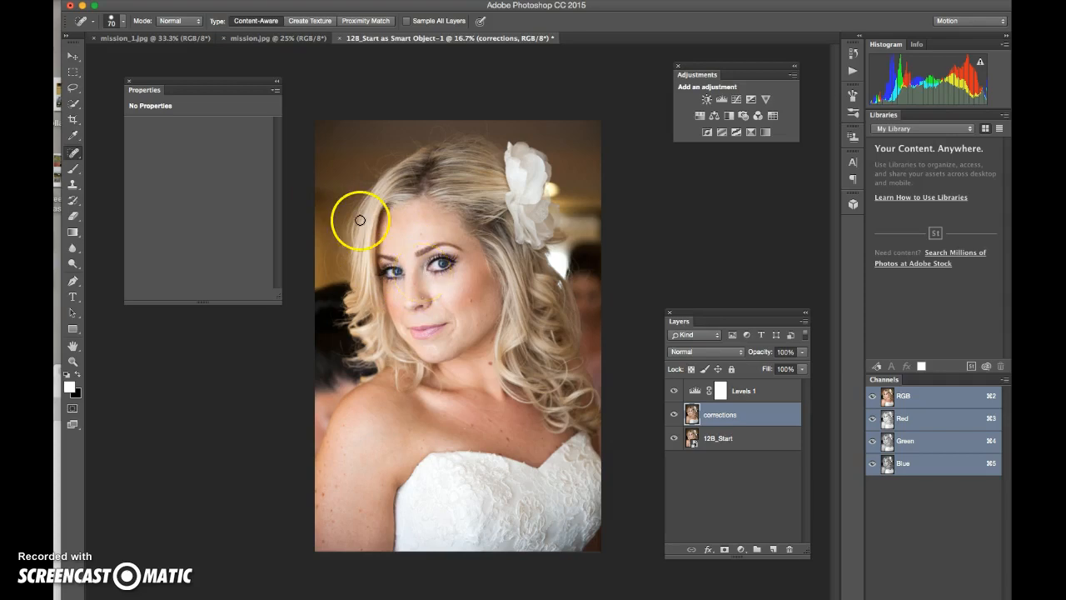
{"action": "left_click", "coordinate": [122, 27]}
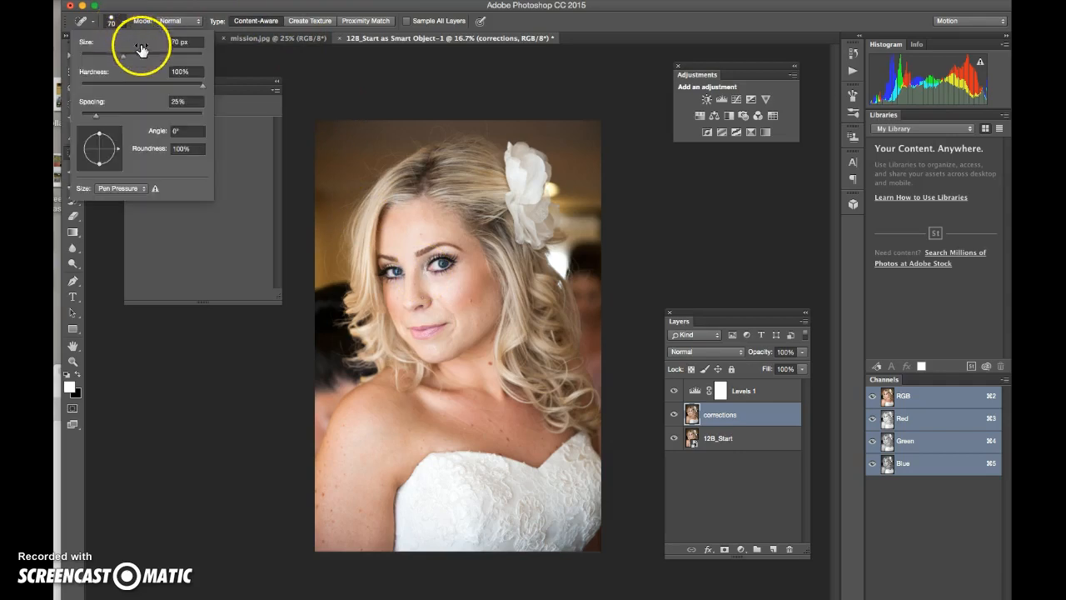
{"action": "left_click", "coordinate": [181, 42]}
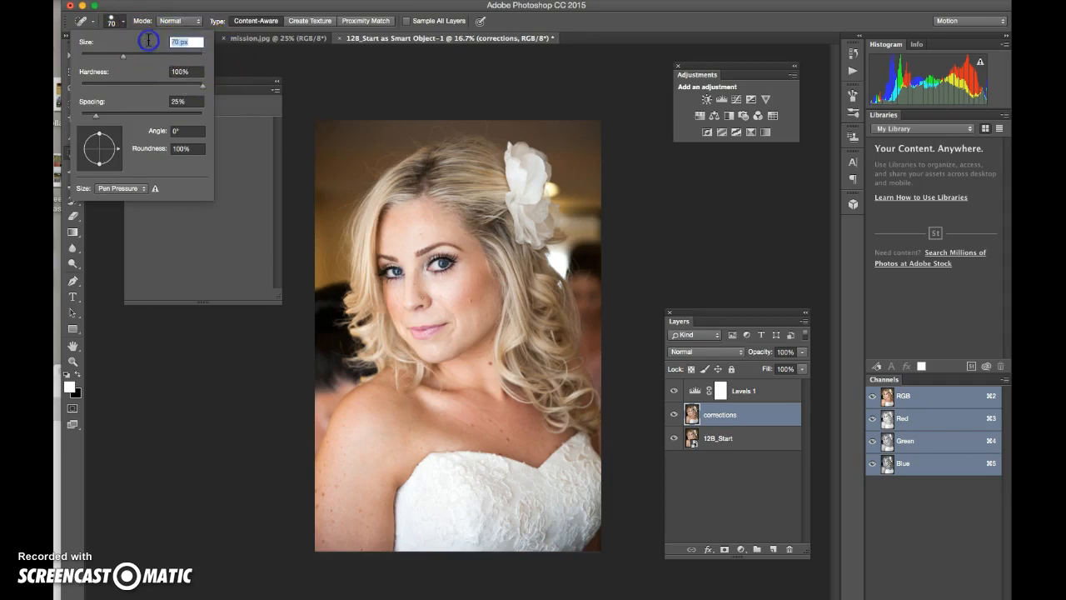
{"action": "type", "text": "35"}
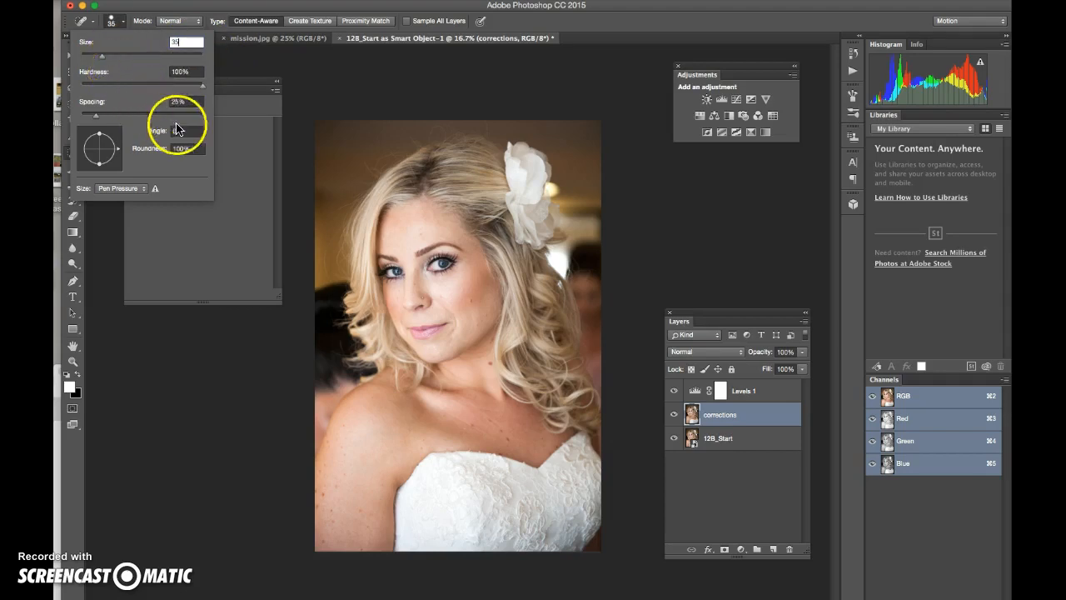
{"action": "left_click", "coordinate": [264, 28]}
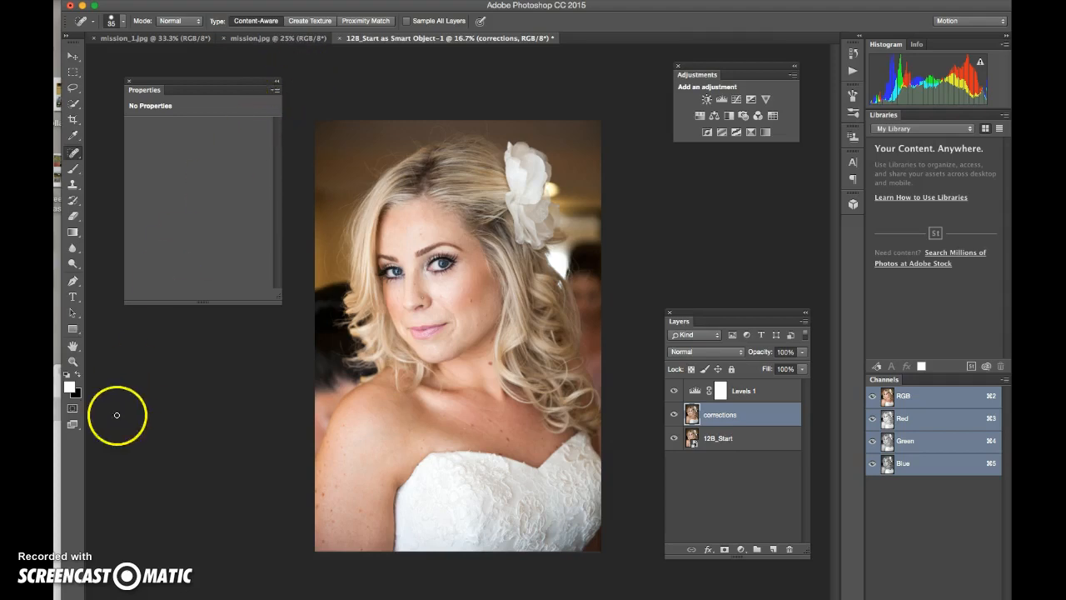
{"action": "left_click", "coordinate": [72, 361]}
Step: Zoom in on the nose and spot-heal the dark blemishes on the nostril
{"action": "left_click", "coordinate": [421, 299]}
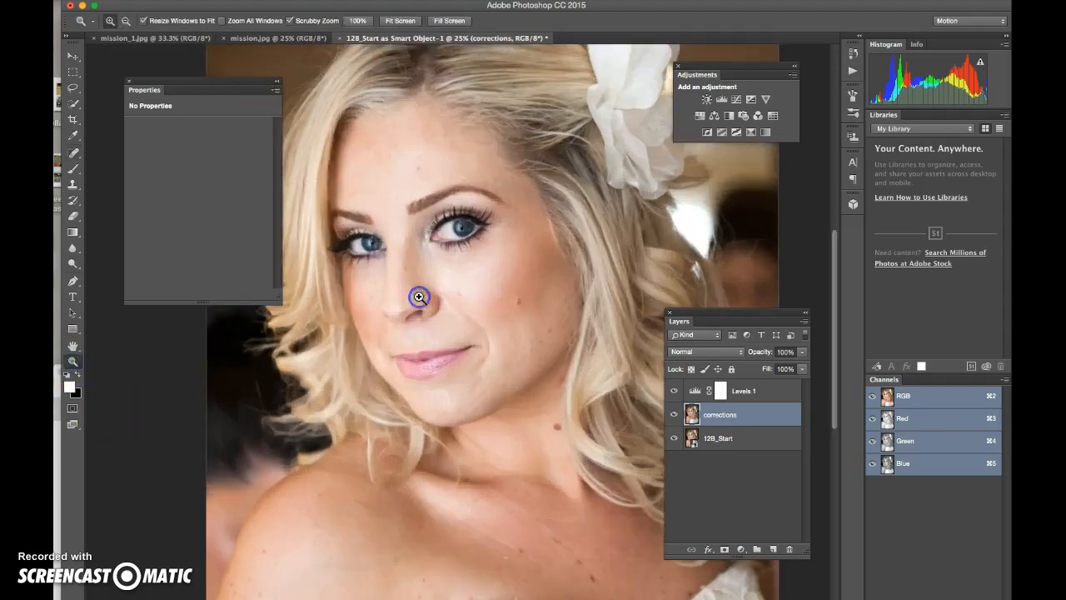
{"action": "left_click", "coordinate": [419, 297]}
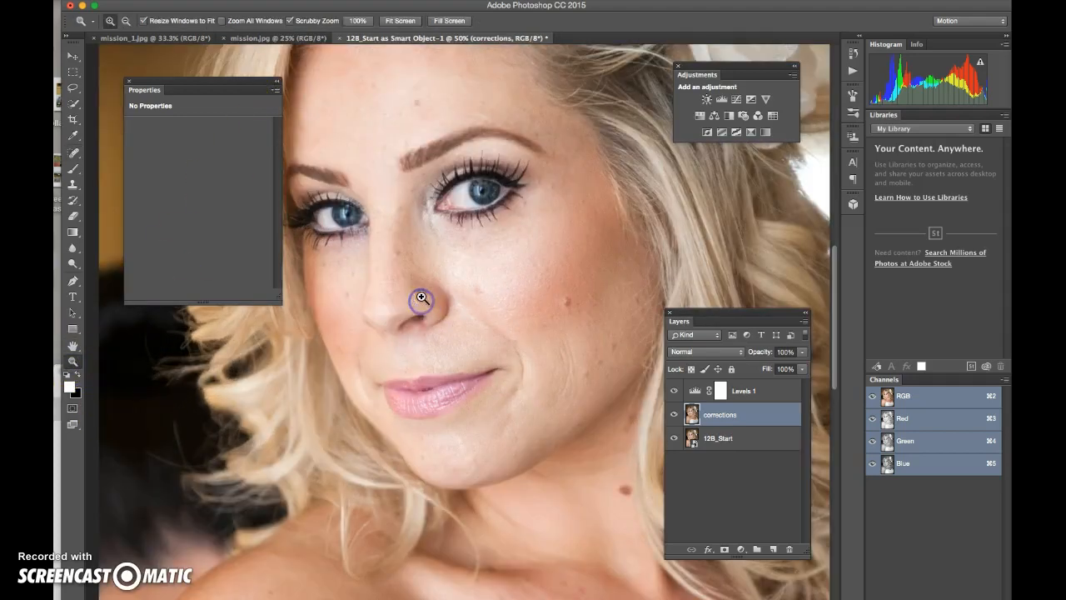
{"action": "left_click", "coordinate": [75, 154]}
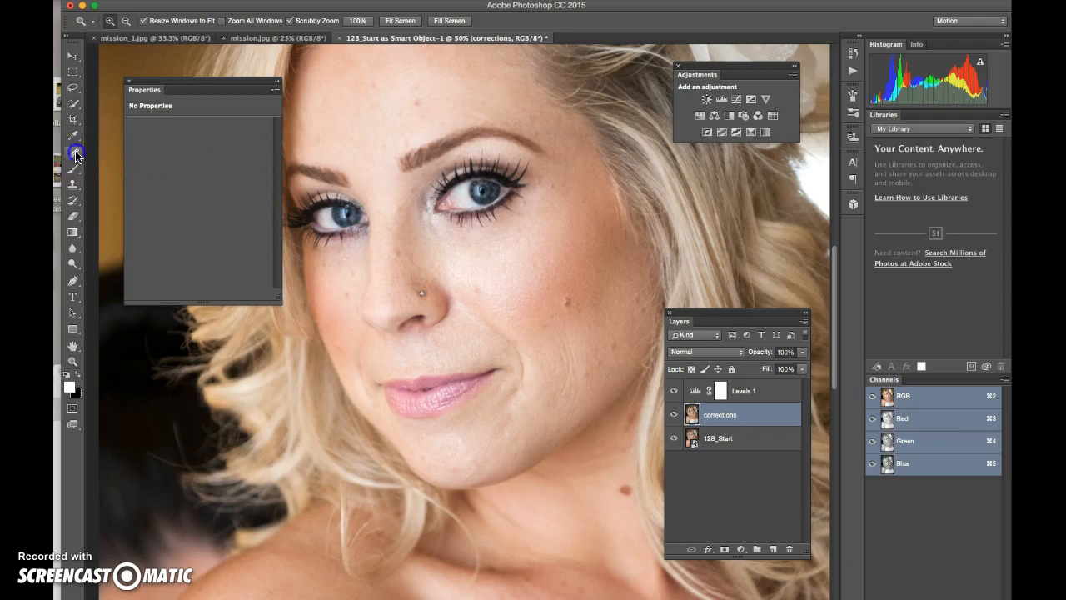
{"action": "left_click", "coordinate": [422, 292]}
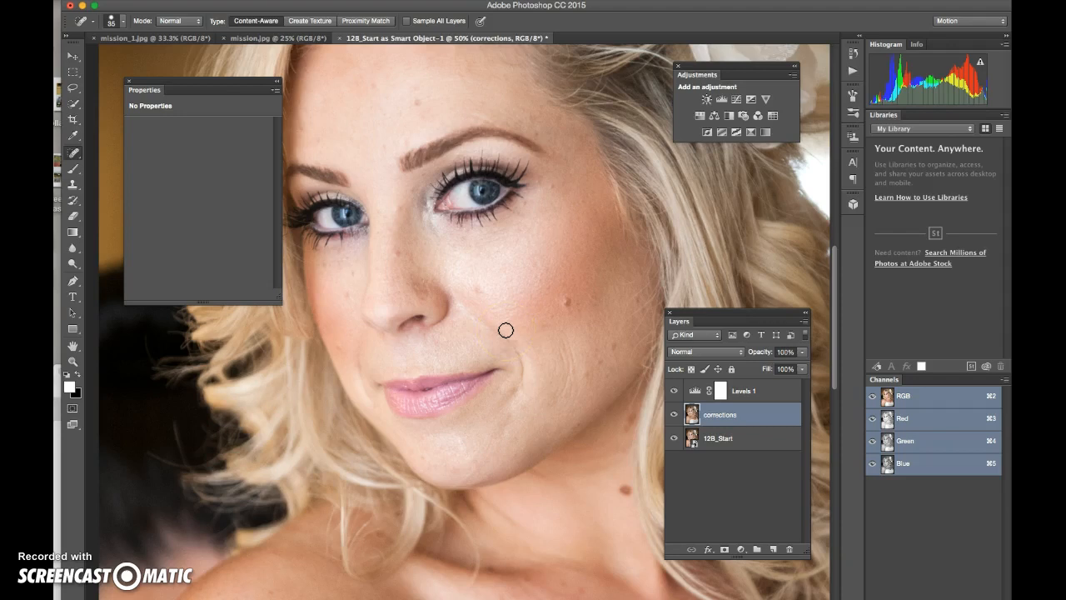
{"action": "left_click_drag", "start_coordinate": [432, 296], "coordinate": [420, 292]}
{"action": "left_click", "coordinate": [419, 294]}
{"action": "left_click_drag", "start_coordinate": [428, 295], "coordinate": [431, 294]}
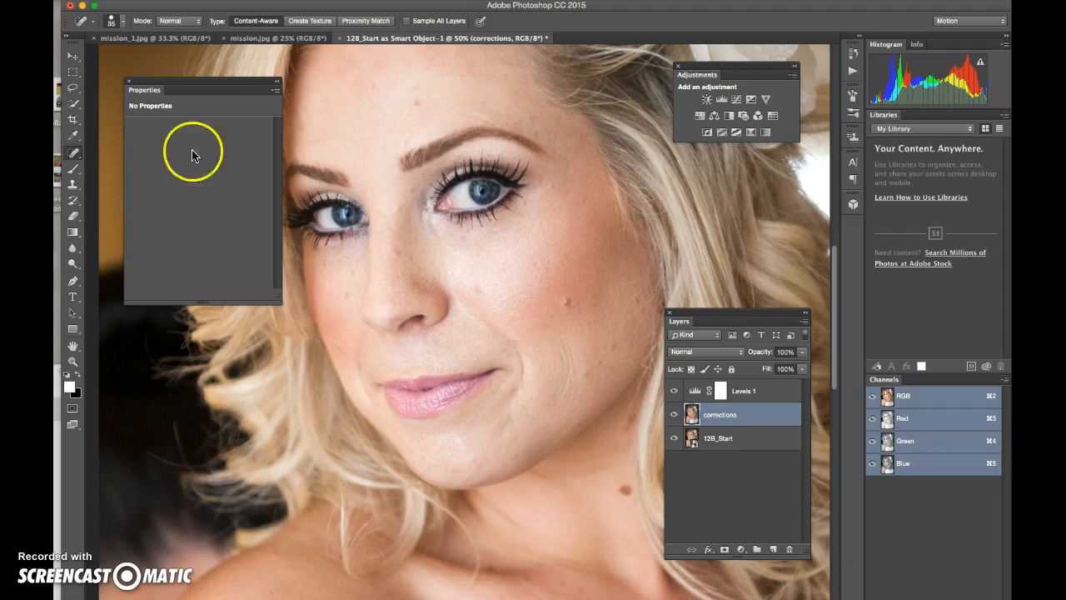
{"action": "left_click", "coordinate": [73, 155]}
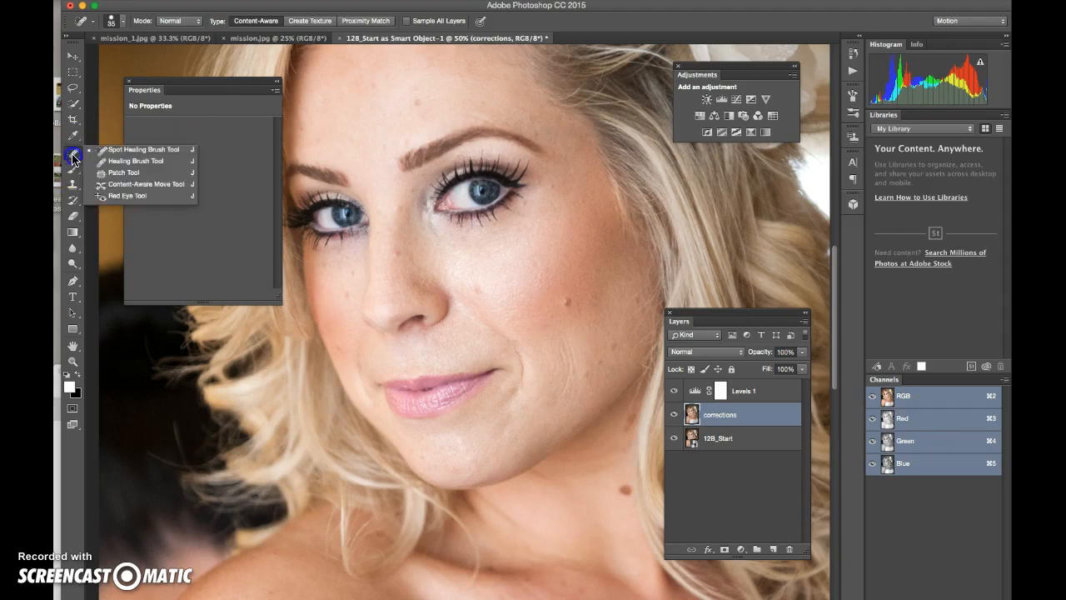
Step: With the Healing Brush, sample skin on the nose and heal three spots beside the nostril
{"action": "left_click", "coordinate": [103, 163]}
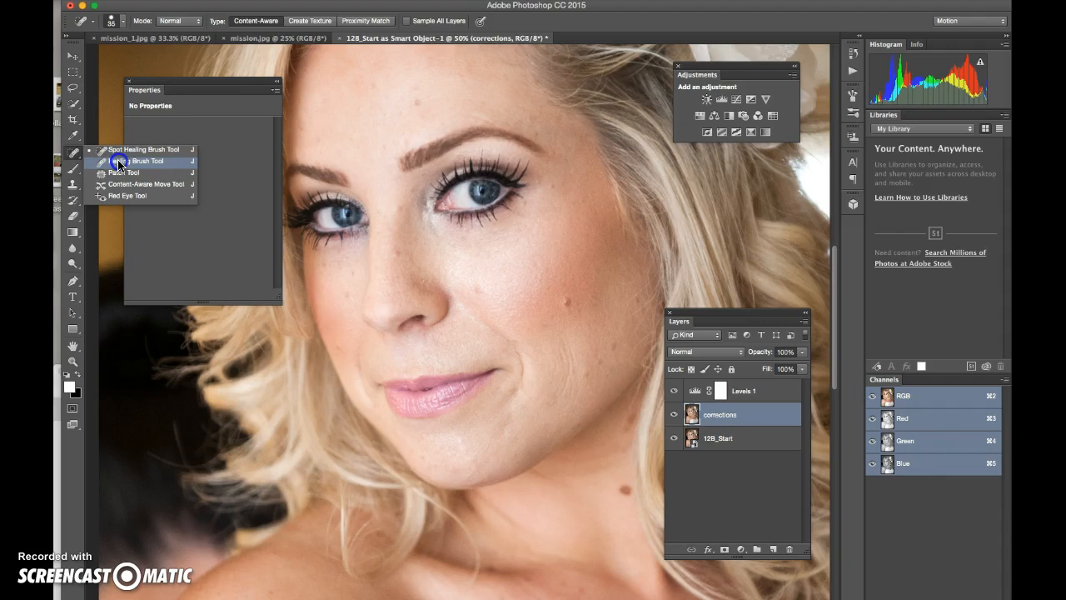
{"action": "left_click", "coordinate": [117, 164]}
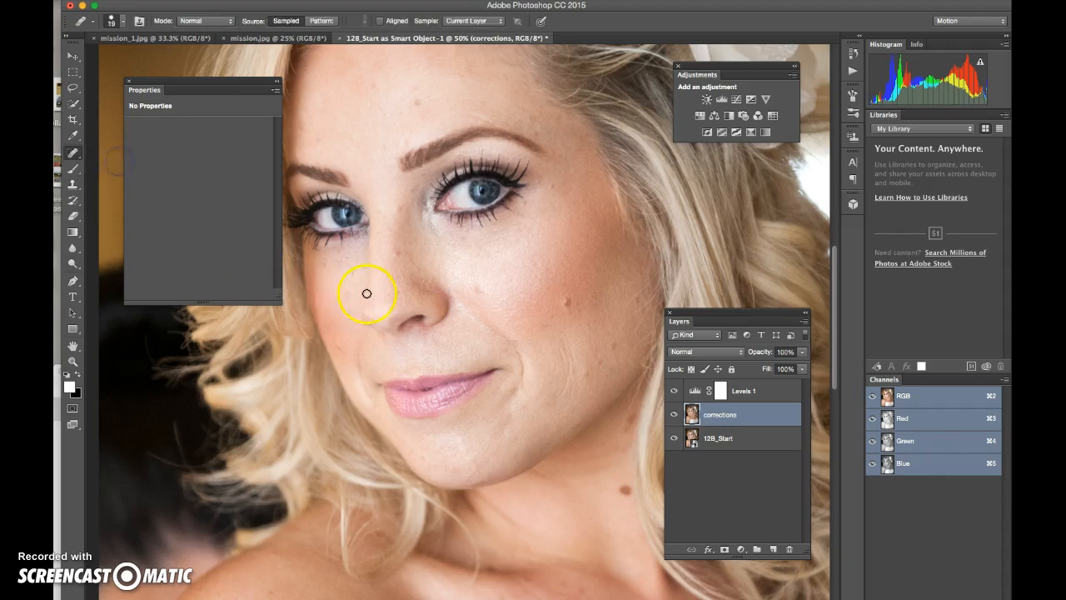
{"action": "left_click", "coordinate": [427, 296], "text": "alt"}
{"action": "left_click", "coordinate": [419, 293]}
{"action": "left_click", "coordinate": [418, 288]}
{"action": "left_click", "coordinate": [456, 324]}
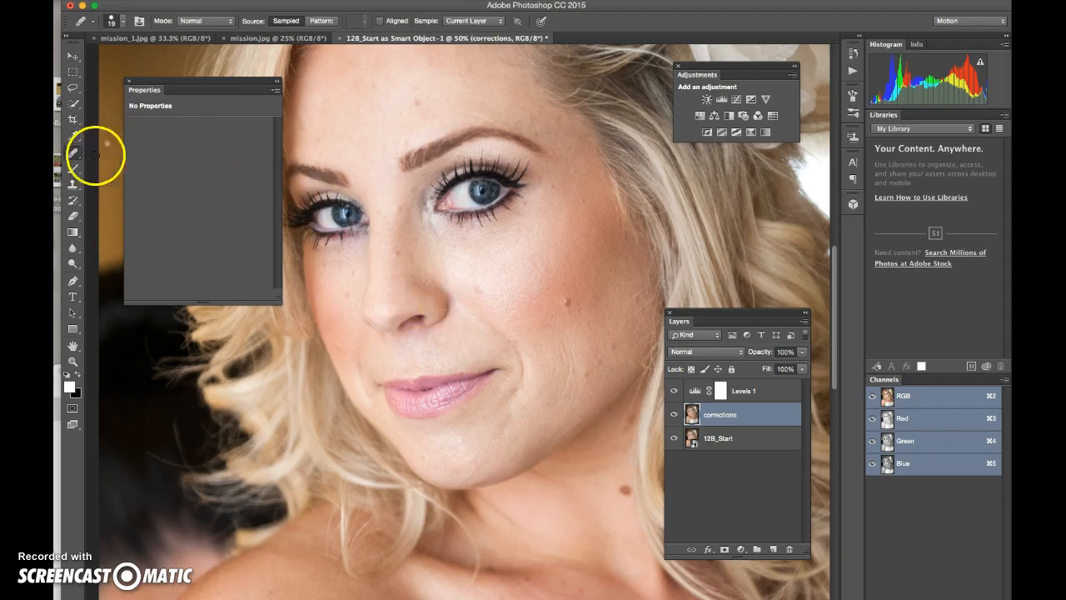
{"action": "left_click_drag", "start_coordinate": [66, 155], "coordinate": [110, 151]}
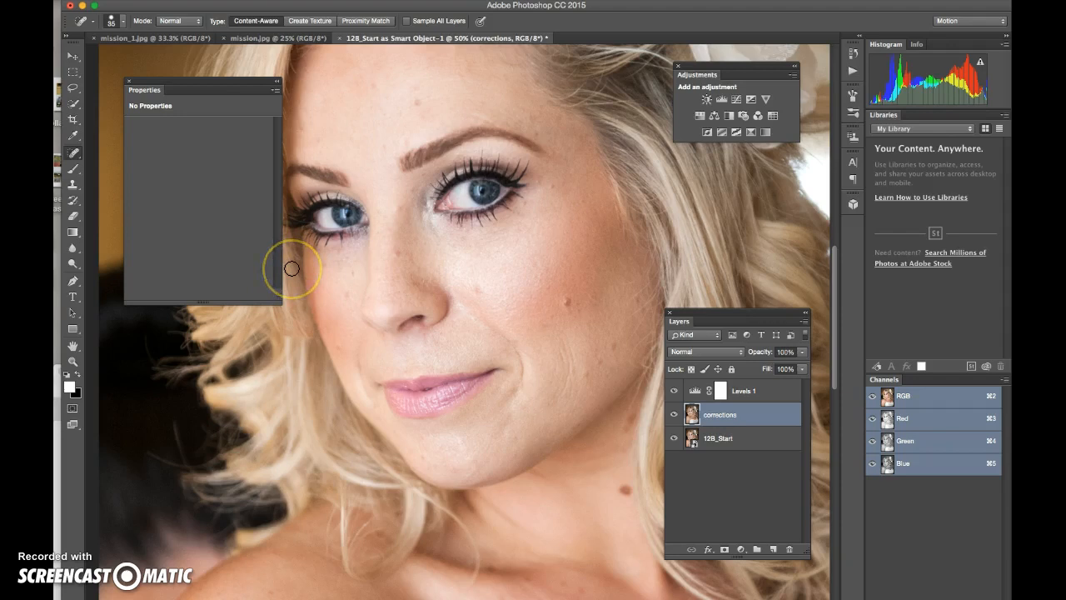
Step: Spot-heal the blemishes on both cheeks, the cheek crease and near the jaw
{"action": "left_click", "coordinate": [398, 255]}
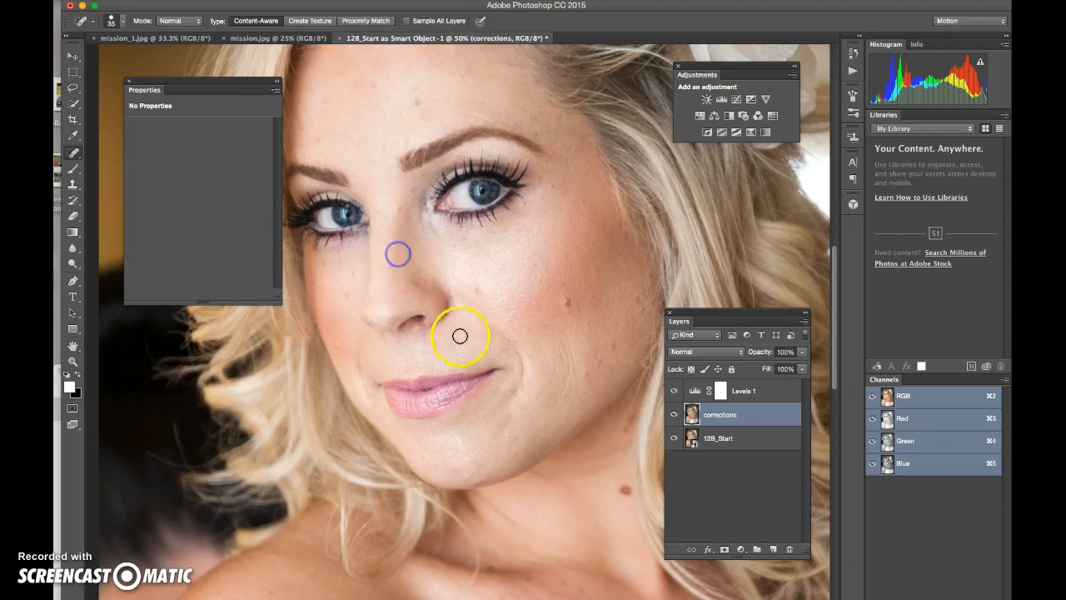
{"action": "left_click", "coordinate": [356, 274]}
{"action": "left_click", "coordinate": [420, 106]}
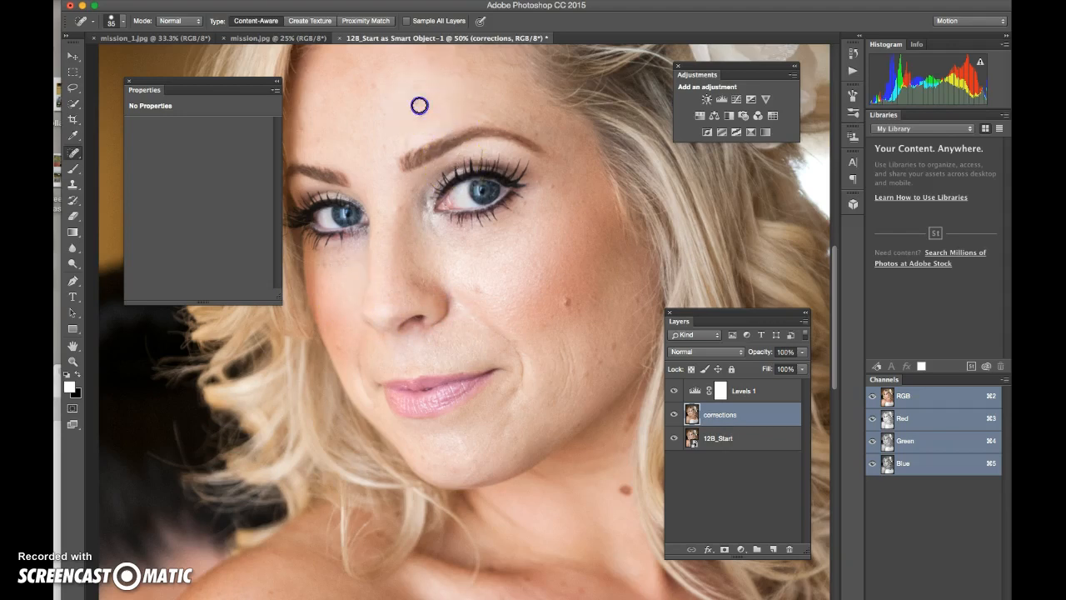
{"action": "left_click", "coordinate": [478, 288]}
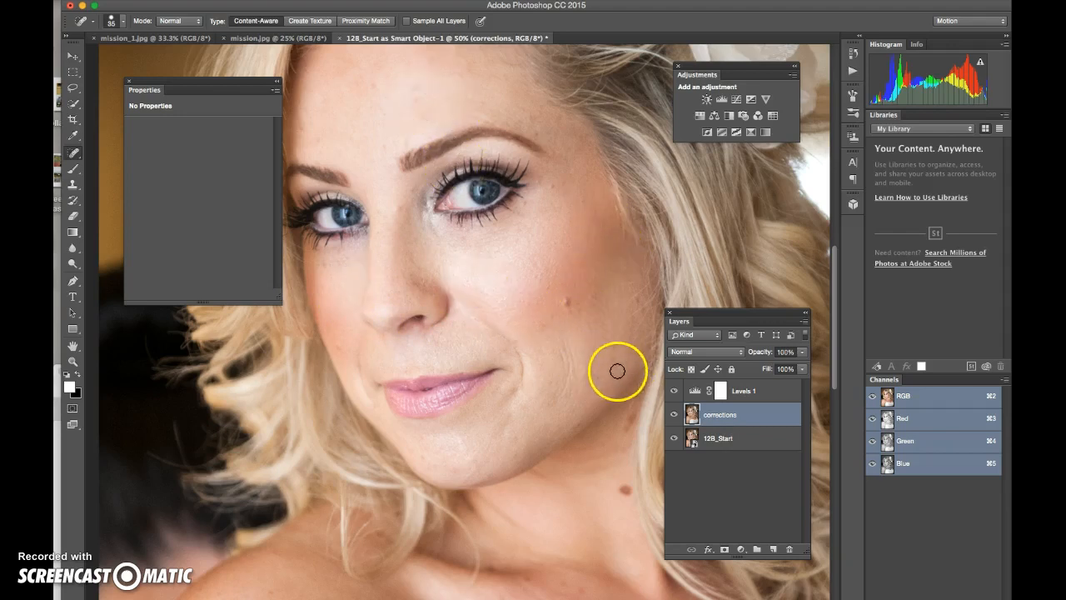
{"action": "mouse_move", "coordinate": [568, 340]}
{"action": "left_mouse_down"}
{"action": "mouse_move", "coordinate": [573, 364]}
{"action": "mouse_move", "coordinate": [564, 362]}
{"action": "mouse_move", "coordinate": [556, 384]}
{"action": "mouse_move", "coordinate": [542, 362]}
{"action": "left_mouse_up"}
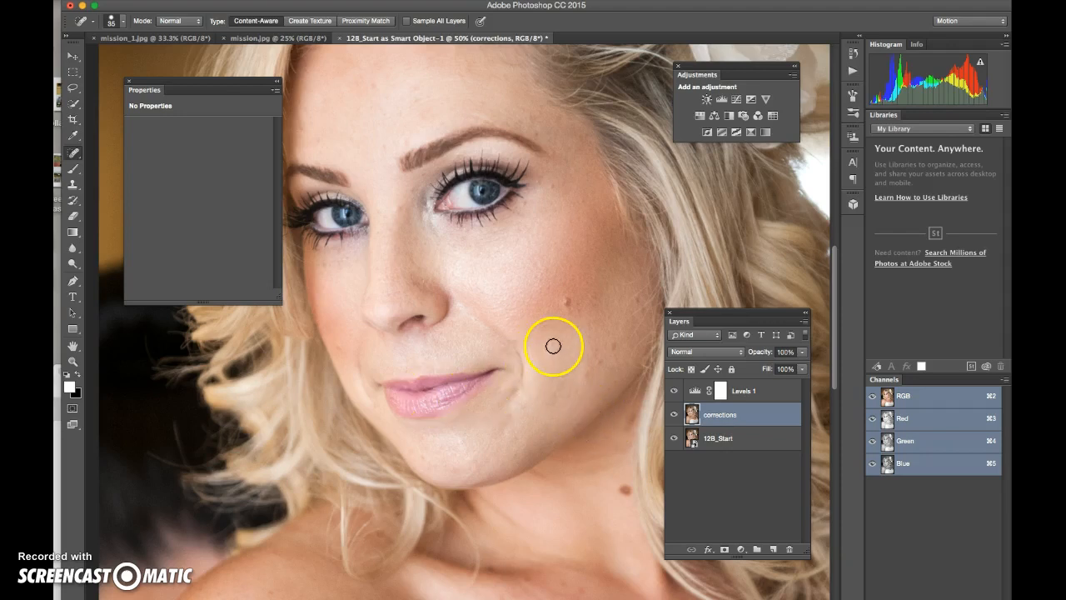
{"action": "left_click", "coordinate": [596, 362]}
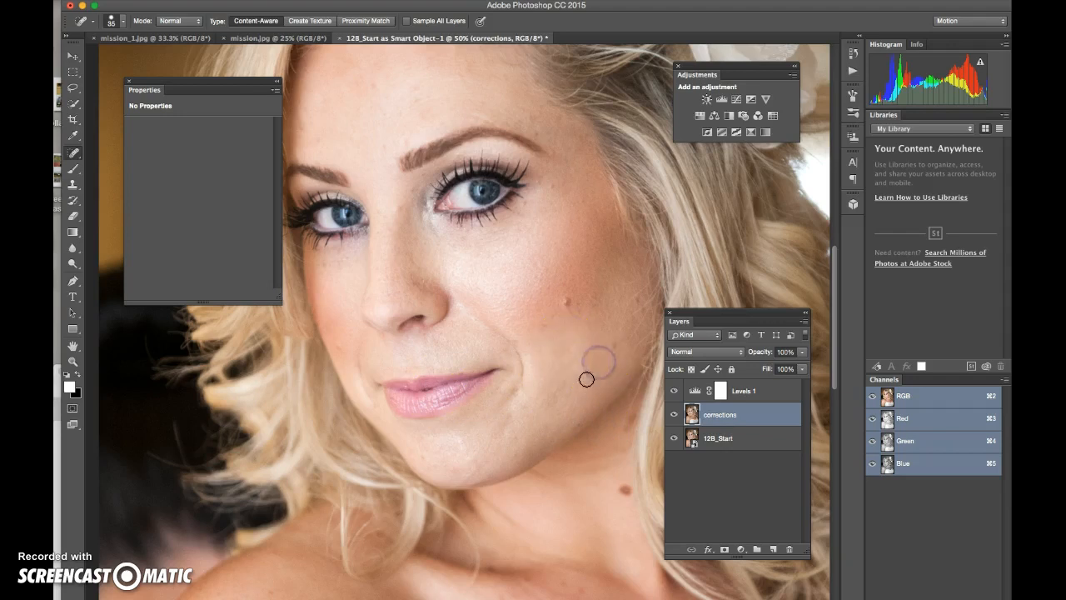
{"action": "left_click", "coordinate": [612, 344]}
{"action": "left_click_drag", "start_coordinate": [610, 381], "coordinate": [600, 395]}
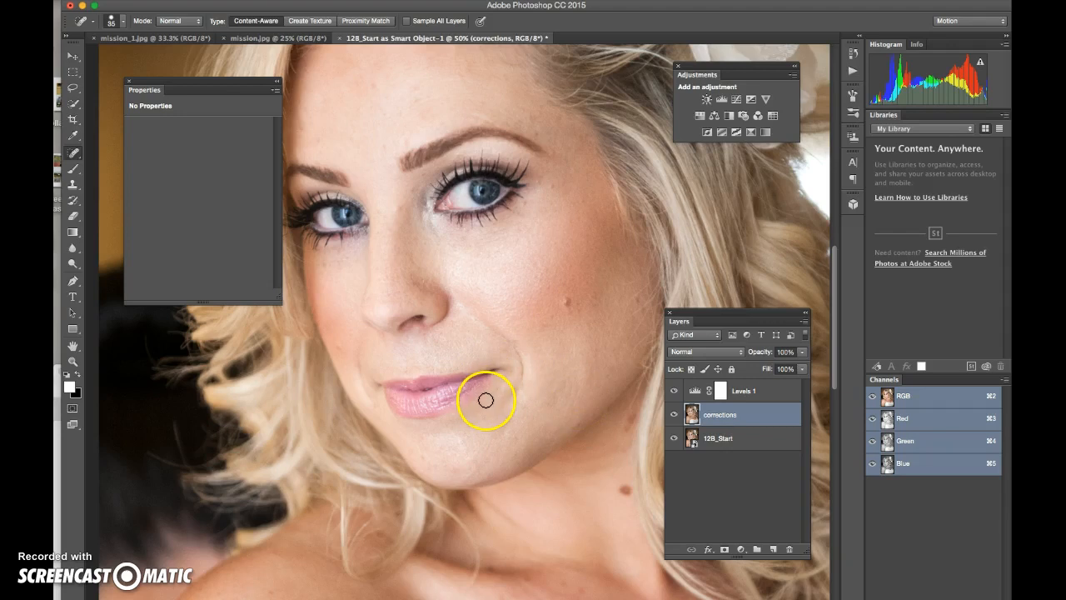
Step: Spot-heal the blemishes on the upper and lower lip
{"action": "left_click_drag", "start_coordinate": [441, 398], "coordinate": [437, 402]}
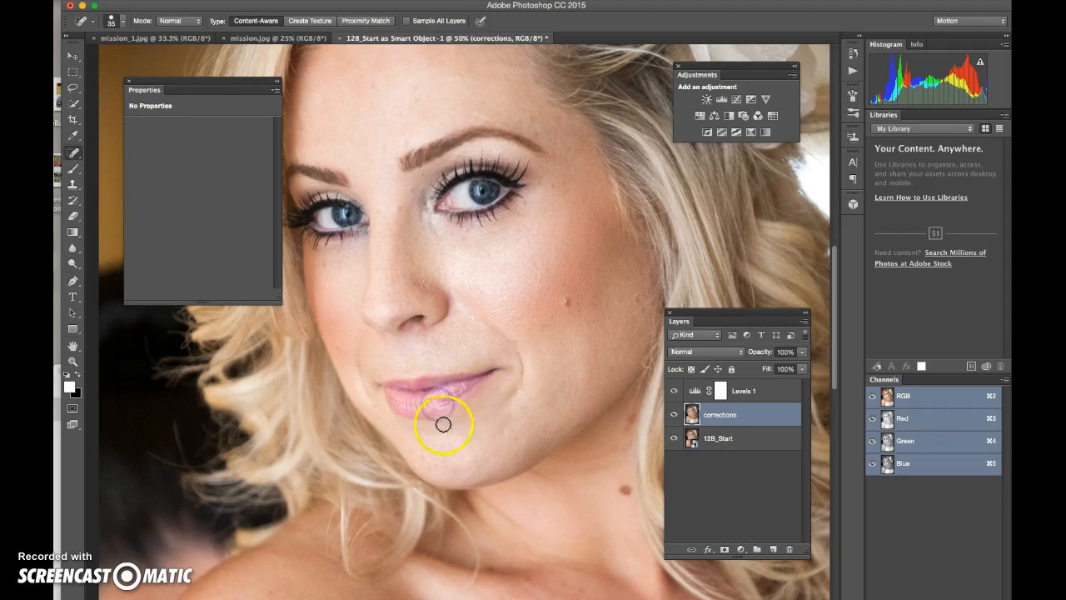
{"action": "left_click", "coordinate": [452, 392]}
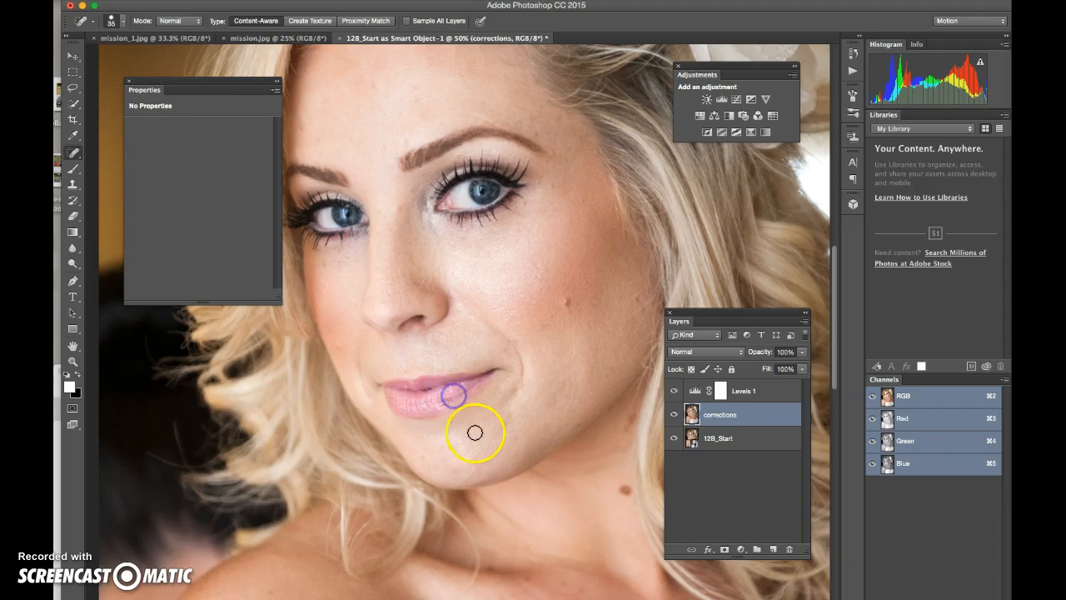
{"action": "left_click", "coordinate": [441, 400]}
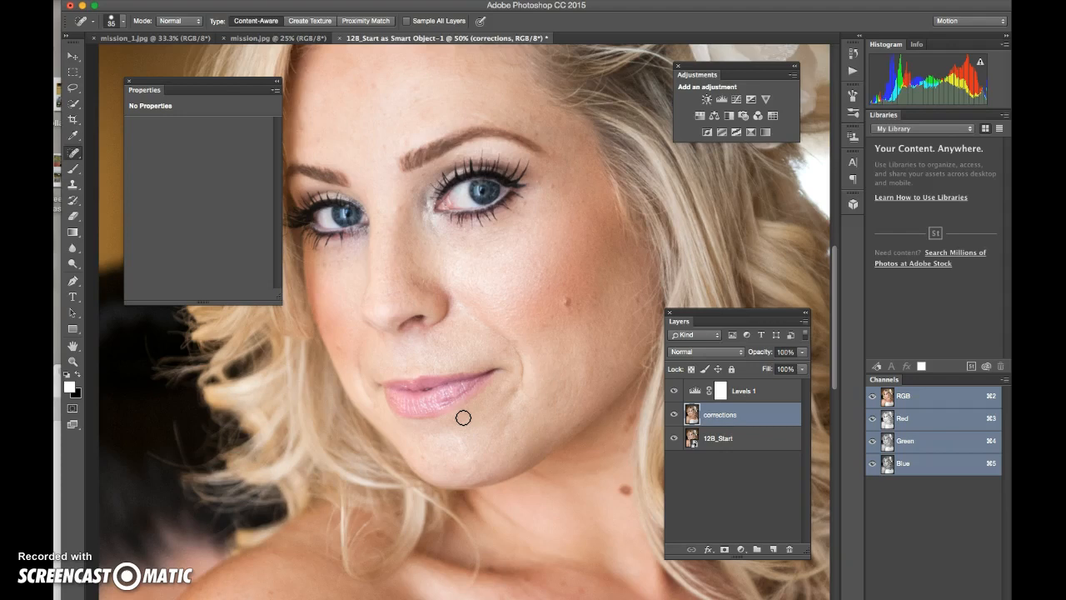
Step: Set the brush size to 45 px and switch to the Healing Brush tool
{"action": "left_click", "coordinate": [123, 22]}
{"action": "left_click", "coordinate": [185, 41]}
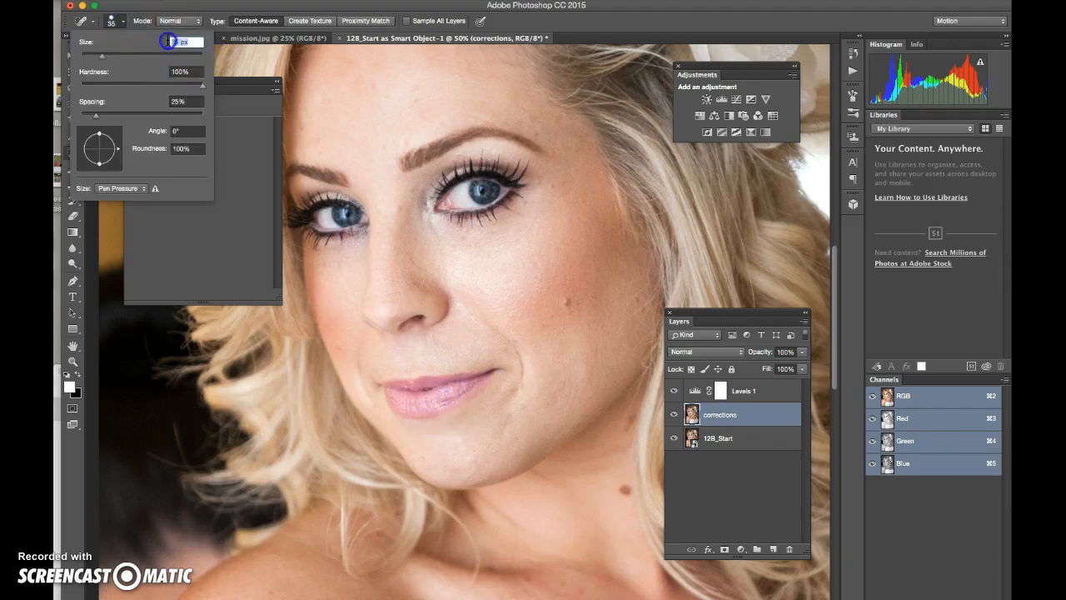
{"action": "type", "text": "45"}
{"action": "left_click", "coordinate": [82, 217]}
{"action": "left_click", "coordinate": [75, 155]}
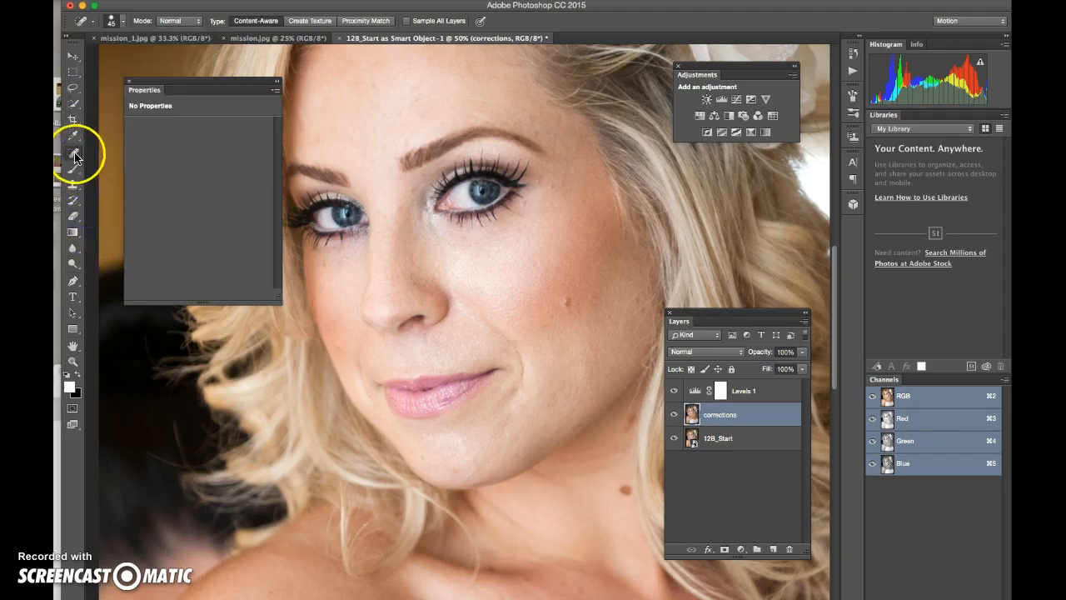
{"action": "left_click", "coordinate": [101, 161]}
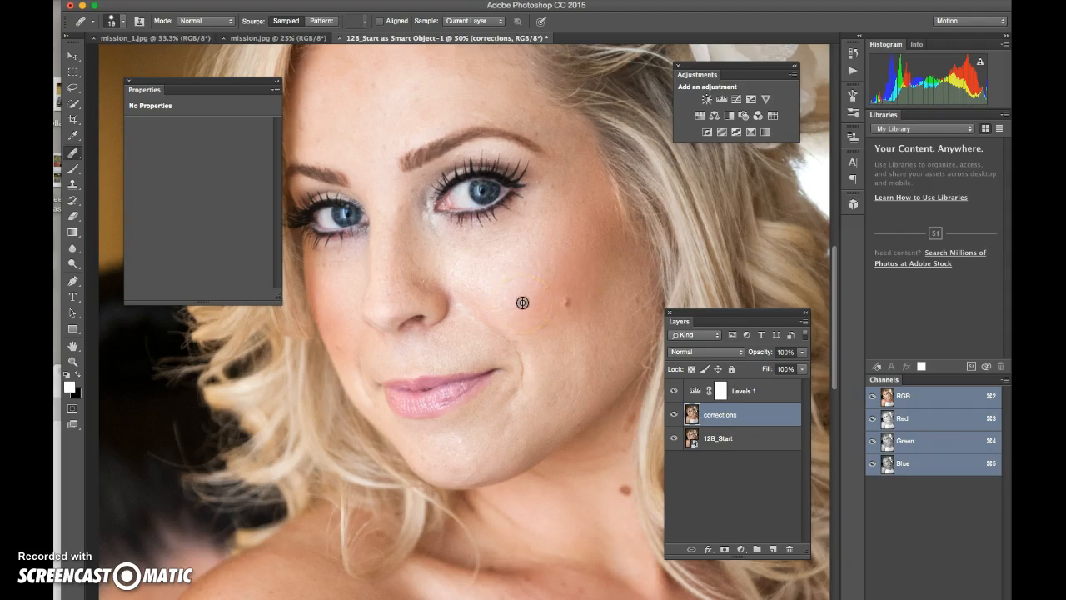
Step: Sample clean skin and heal the cheek mole, brow spot, spots beside the eye and along the nose
{"action": "left_click", "coordinate": [522, 303], "text": "alt"}
{"action": "left_click", "coordinate": [567, 306]}
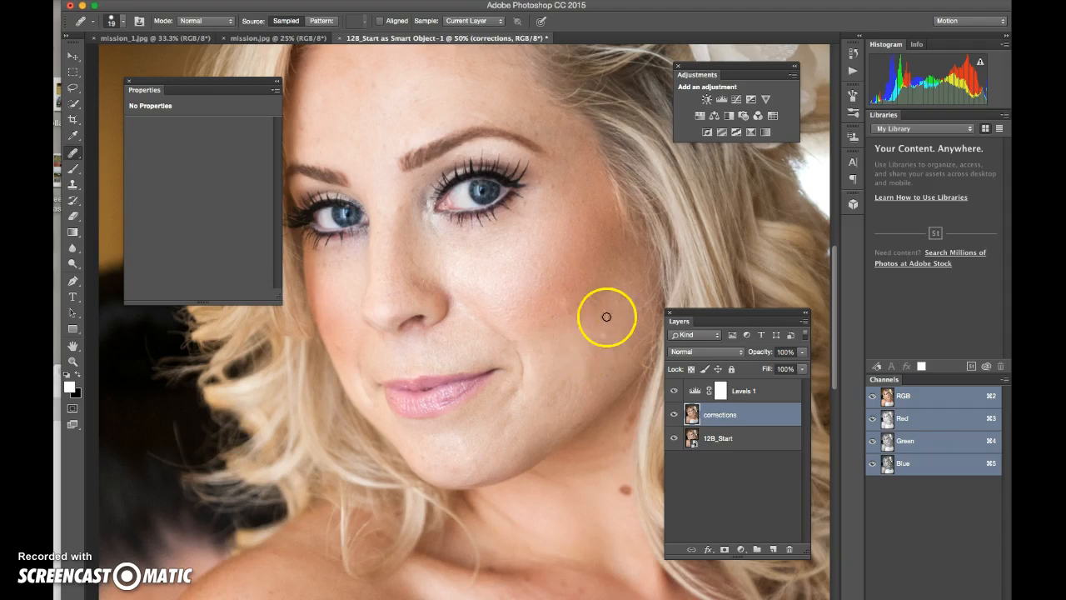
{"action": "left_click", "coordinate": [550, 135], "text": "alt"}
{"action": "left_click", "coordinate": [536, 135]}
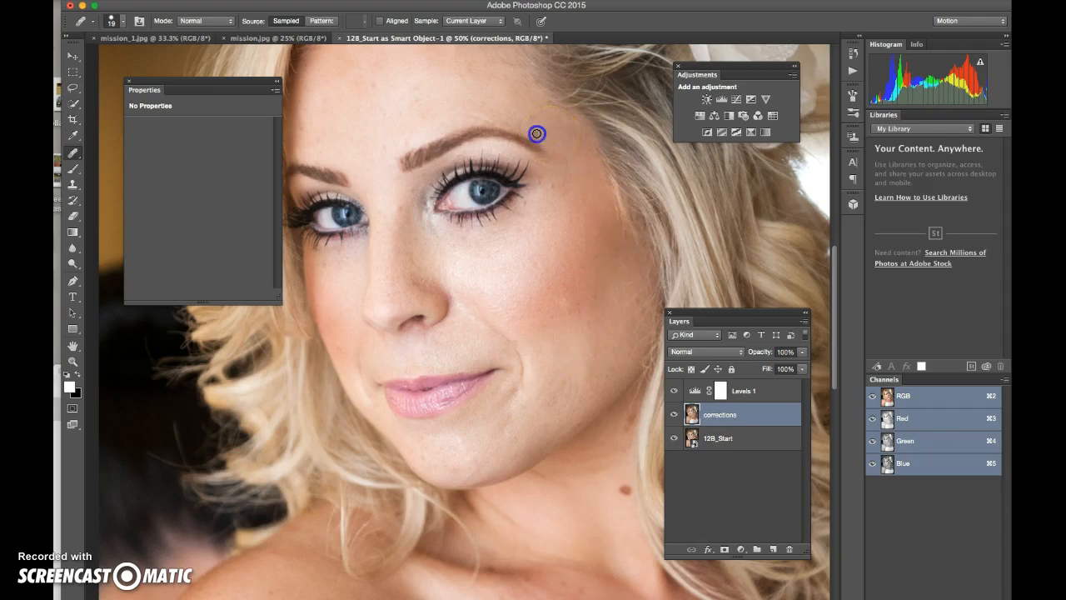
{"action": "left_click", "coordinate": [562, 187]}
{"action": "left_click", "coordinate": [554, 187]}
{"action": "left_click", "coordinate": [446, 273]}
{"action": "left_click", "coordinate": [444, 272]}
Step: Switch to the Sponge tool from the dodge, burn and sponge group
{"action": "left_click", "coordinate": [72, 250]}
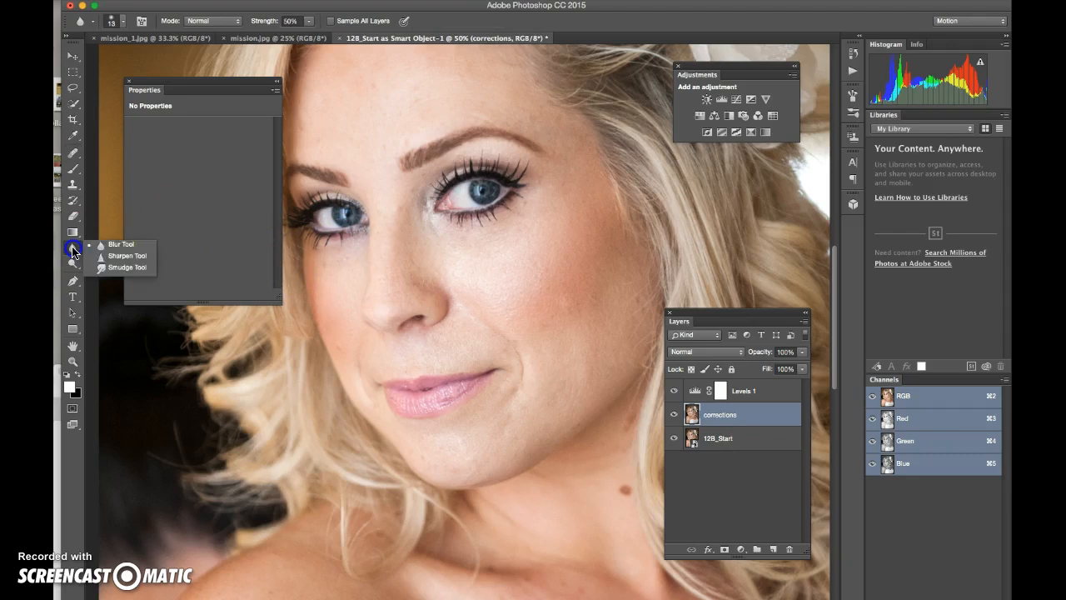
{"action": "left_click", "coordinate": [73, 264]}
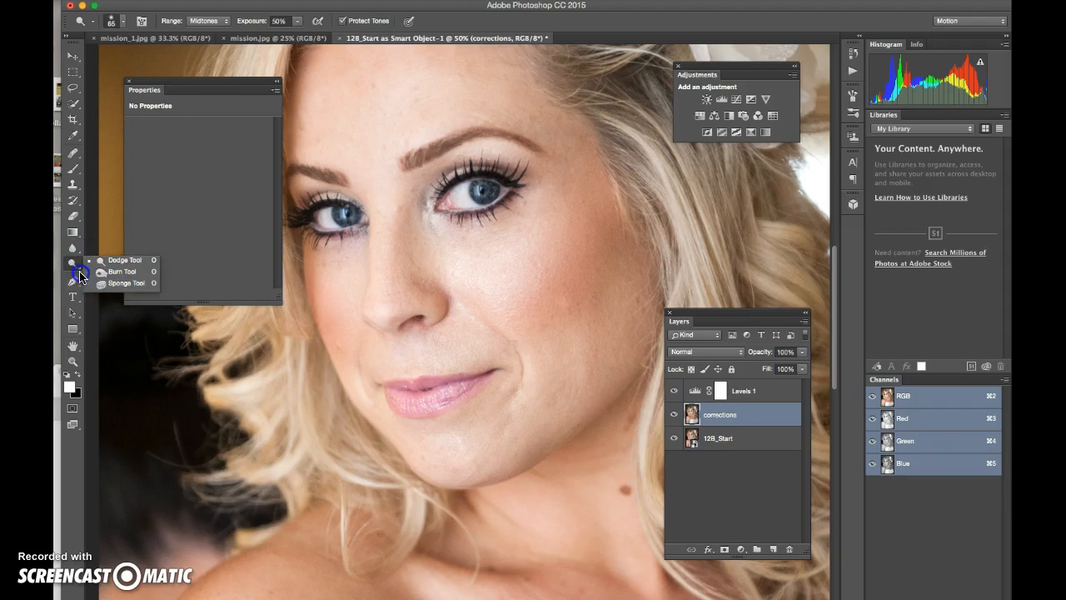
{"action": "left_click", "coordinate": [124, 264]}
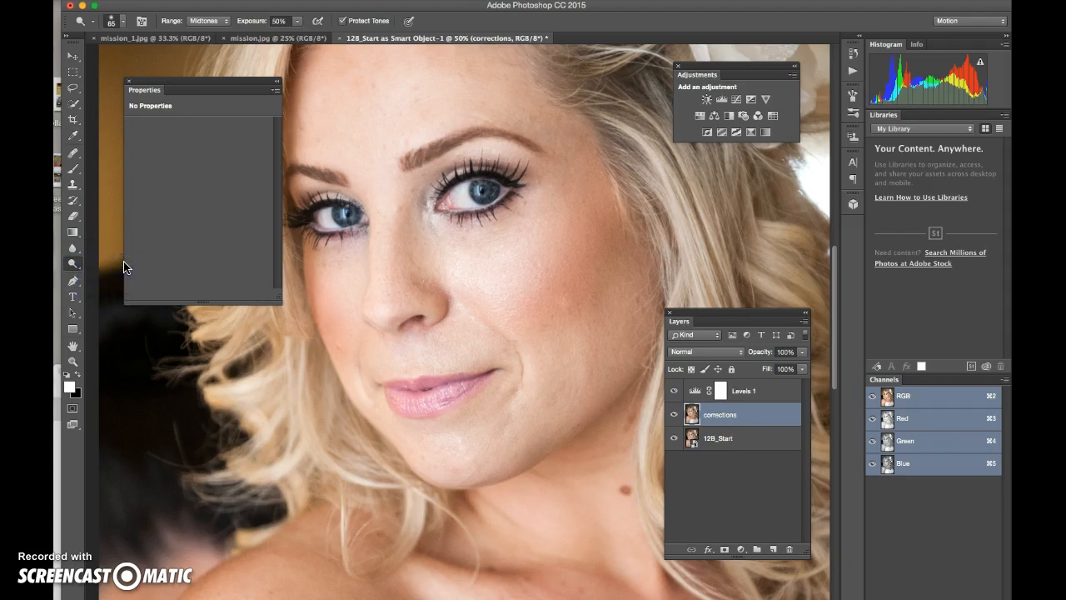
{"action": "left_click_drag", "start_coordinate": [73, 264], "coordinate": [103, 283]}
{"action": "left_click", "coordinate": [103, 283]}
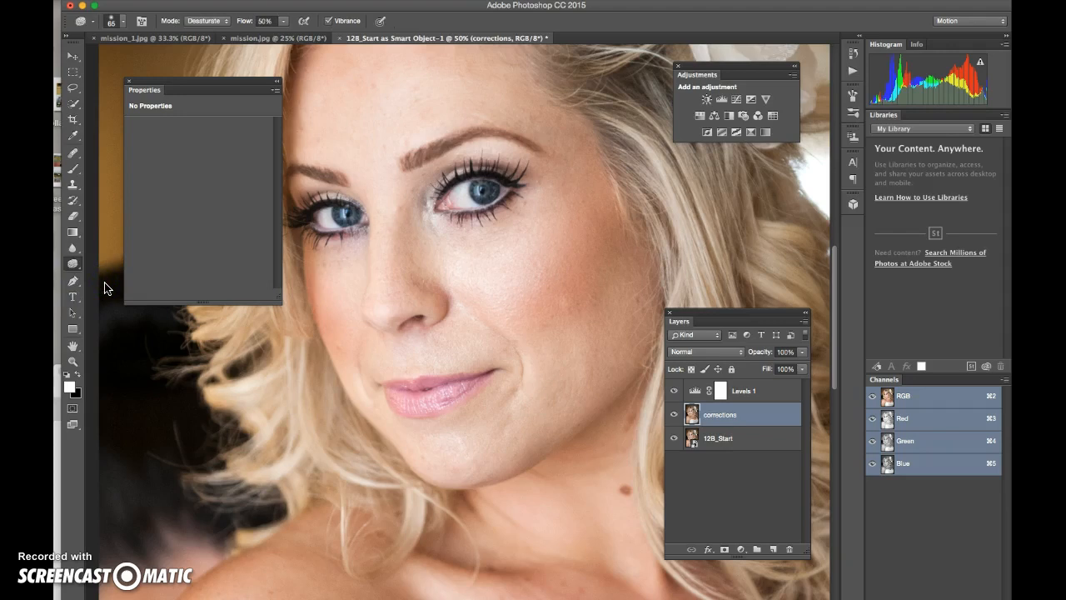
Step: Set the sponge brush to 35 px size, 0% hardness, in Saturate mode
{"action": "left_click", "coordinate": [122, 21]}
{"action": "left_click", "coordinate": [185, 42]}
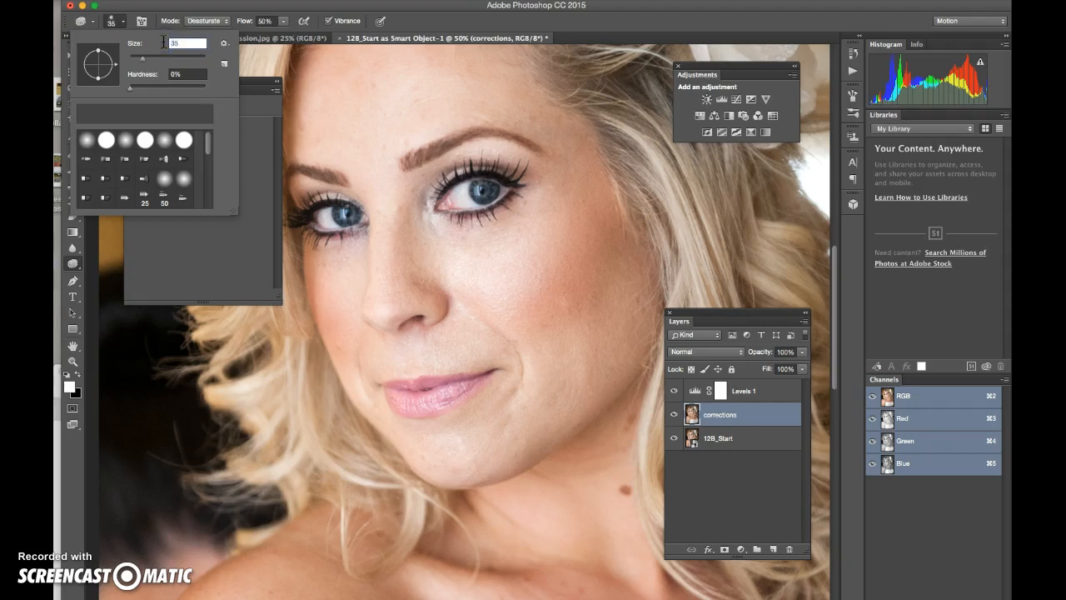
{"action": "left_click", "coordinate": [223, 88]}
{"action": "left_click", "coordinate": [182, 80]}
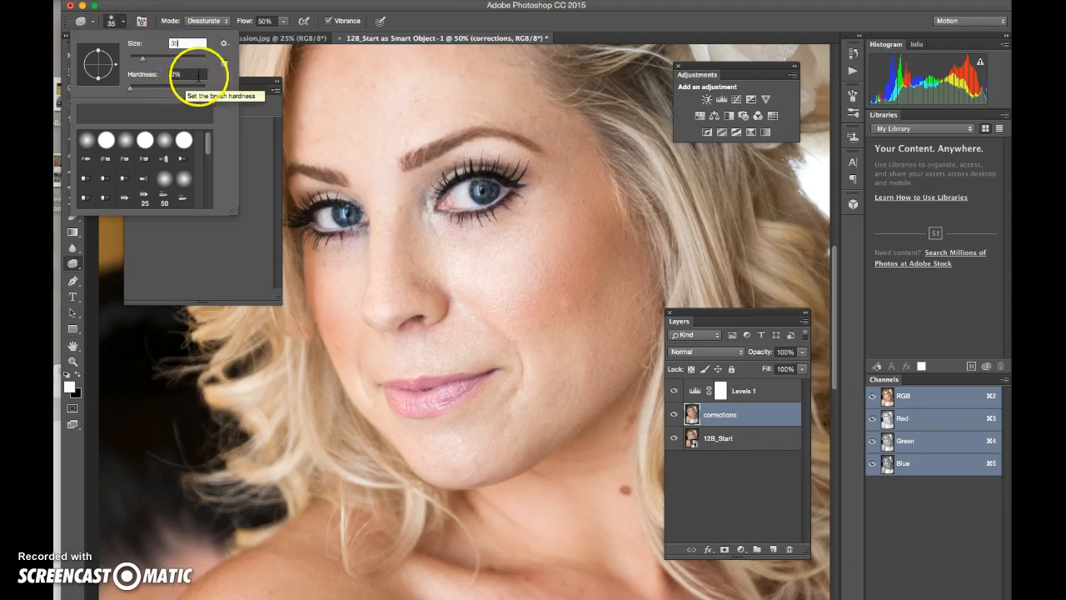
{"action": "left_click", "coordinate": [213, 21]}
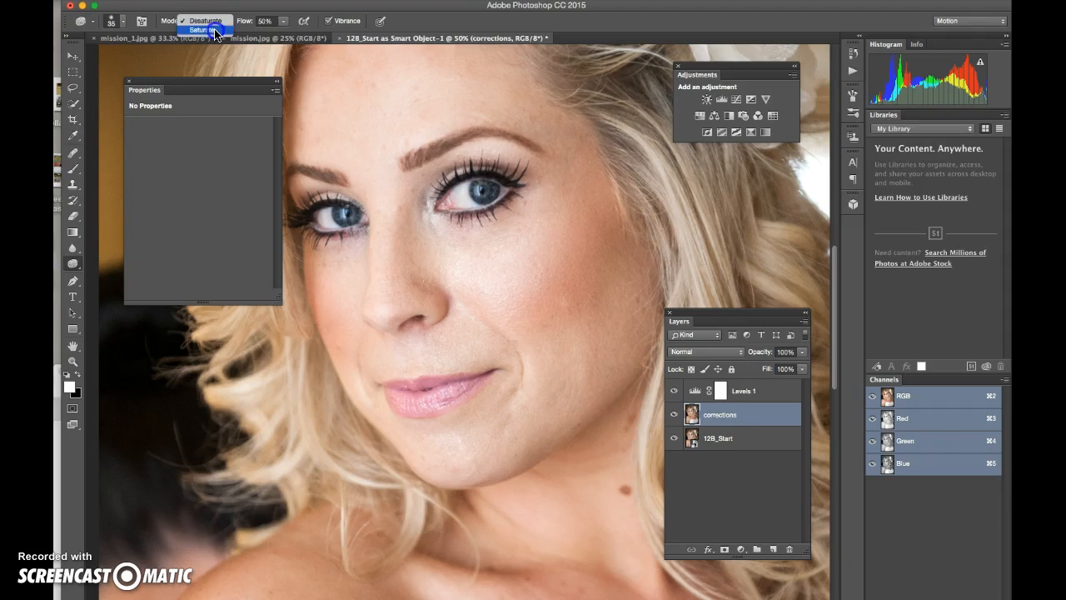
{"action": "left_click", "coordinate": [204, 30]}
{"action": "left_click", "coordinate": [224, 75]}
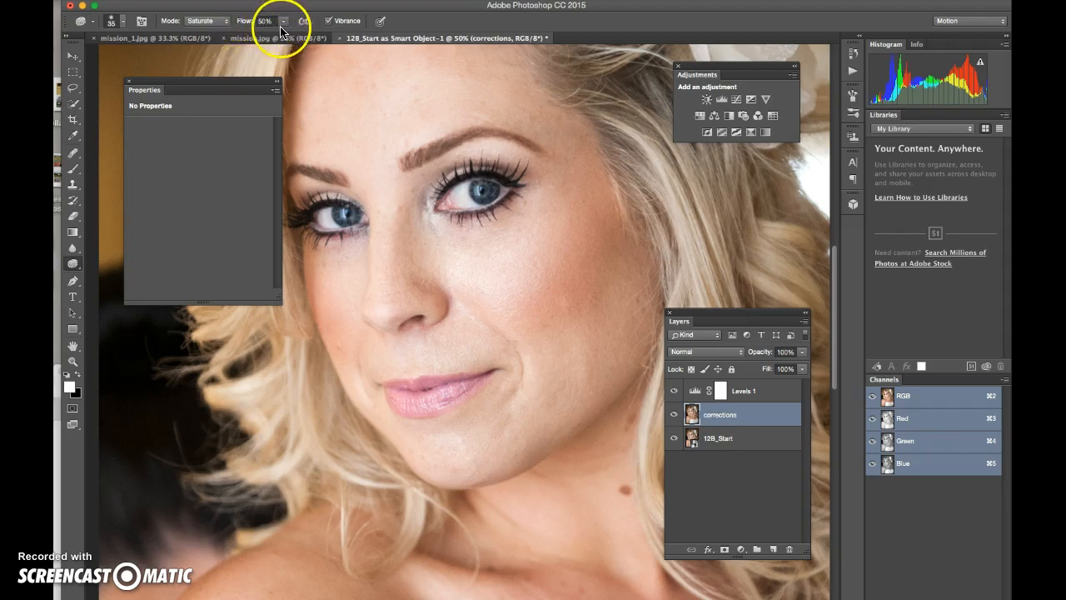
Step: Brush over the left and right irises to saturate their blue
{"action": "scroll", "coordinate": [284, 28], "scroll_direction": "left", "scroll_amount": 1}
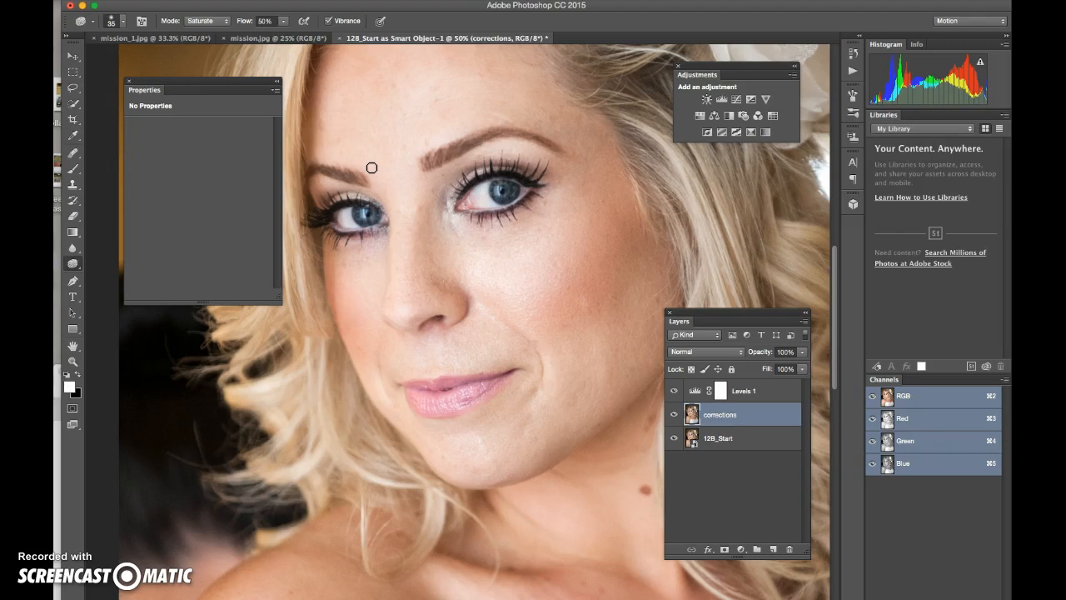
{"action": "mouse_move", "coordinate": [371, 167]}
{"action": "left_mouse_down"}
{"action": "mouse_move", "coordinate": [441, 191]}
{"action": "mouse_move", "coordinate": [352, 209]}
{"action": "mouse_move", "coordinate": [371, 221]}
{"action": "mouse_move", "coordinate": [377, 213]}
{"action": "mouse_move", "coordinate": [350, 214]}
{"action": "left_mouse_up"}
{"action": "mouse_move", "coordinate": [503, 185]}
{"action": "left_mouse_down"}
{"action": "mouse_move", "coordinate": [500, 198]}
{"action": "mouse_move", "coordinate": [511, 195]}
{"action": "mouse_move", "coordinate": [503, 199]}
{"action": "mouse_move", "coordinate": [505, 188]}
{"action": "mouse_move", "coordinate": [515, 196]}
{"action": "mouse_move", "coordinate": [497, 189]}
{"action": "left_mouse_up"}
Step: Set the sponge brush size to 70 px and saturate the lips with a stroke
{"action": "left_click", "coordinate": [123, 24]}
{"action": "left_click_drag", "start_coordinate": [185, 43], "coordinate": [158, 43]}
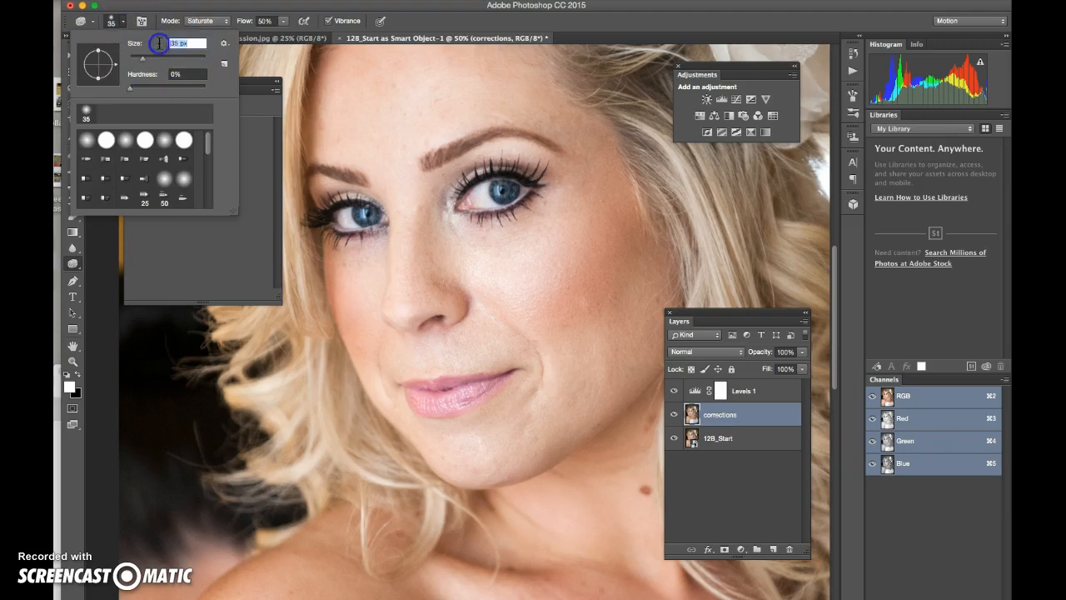
{"action": "type", "text": "70"}
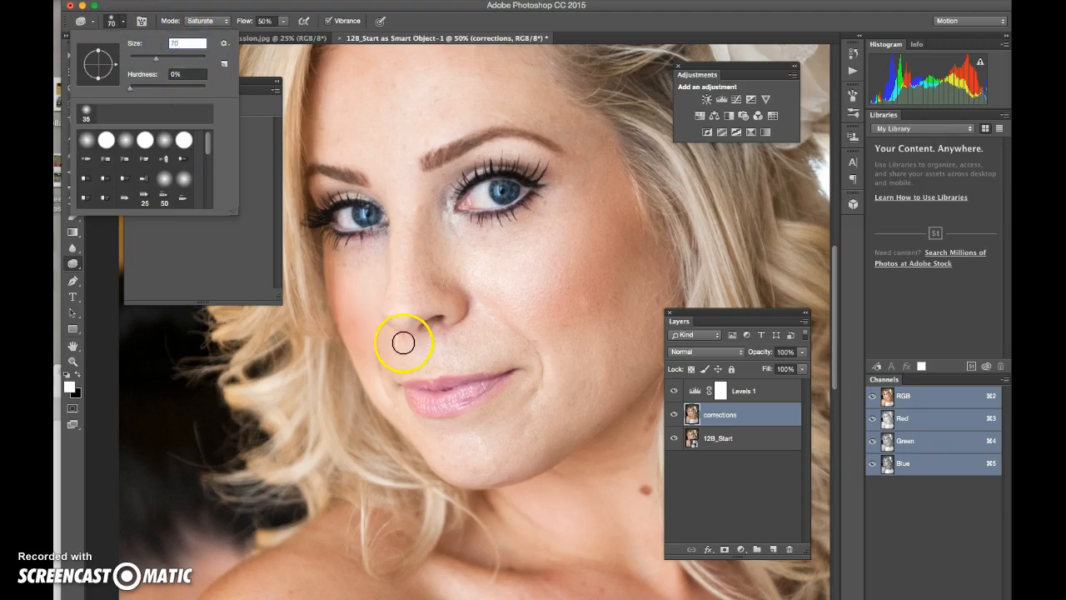
{"action": "mouse_move", "coordinate": [413, 392]}
{"action": "left_mouse_down"}
{"action": "mouse_move", "coordinate": [449, 403]}
{"action": "mouse_move", "coordinate": [421, 399]}
{"action": "mouse_move", "coordinate": [442, 394]}
{"action": "mouse_move", "coordinate": [428, 386]}
{"action": "mouse_move", "coordinate": [498, 382]}
{"action": "mouse_move", "coordinate": [433, 407]}
{"action": "mouse_move", "coordinate": [461, 411]}
{"action": "left_mouse_up"}
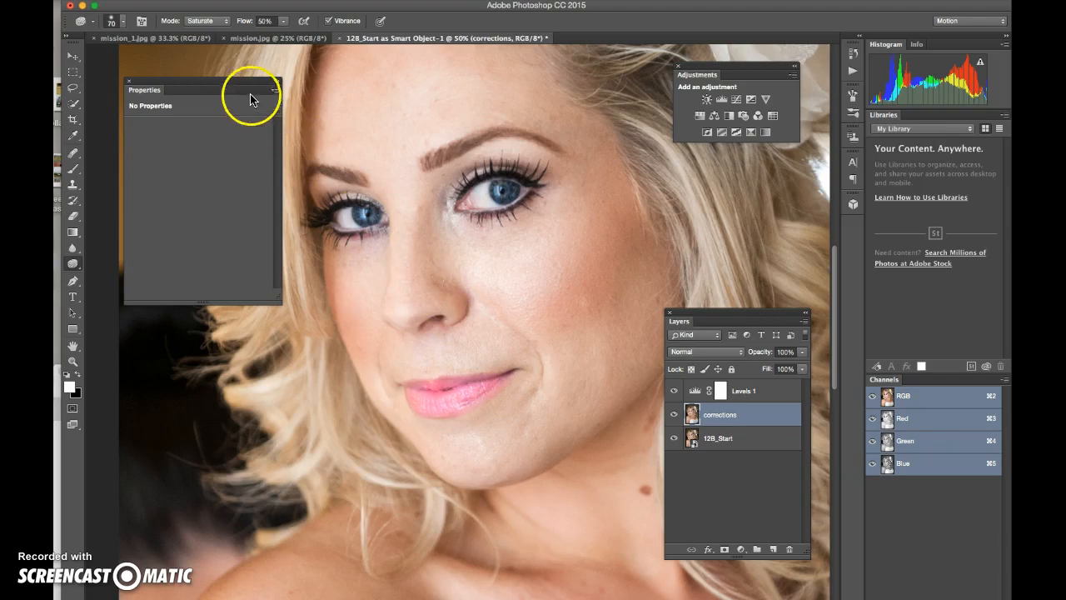
Step: Switch the sponge to Desaturate mode and set the brush size to 45
{"action": "left_click", "coordinate": [212, 24]}
{"action": "left_click", "coordinate": [210, 13]}
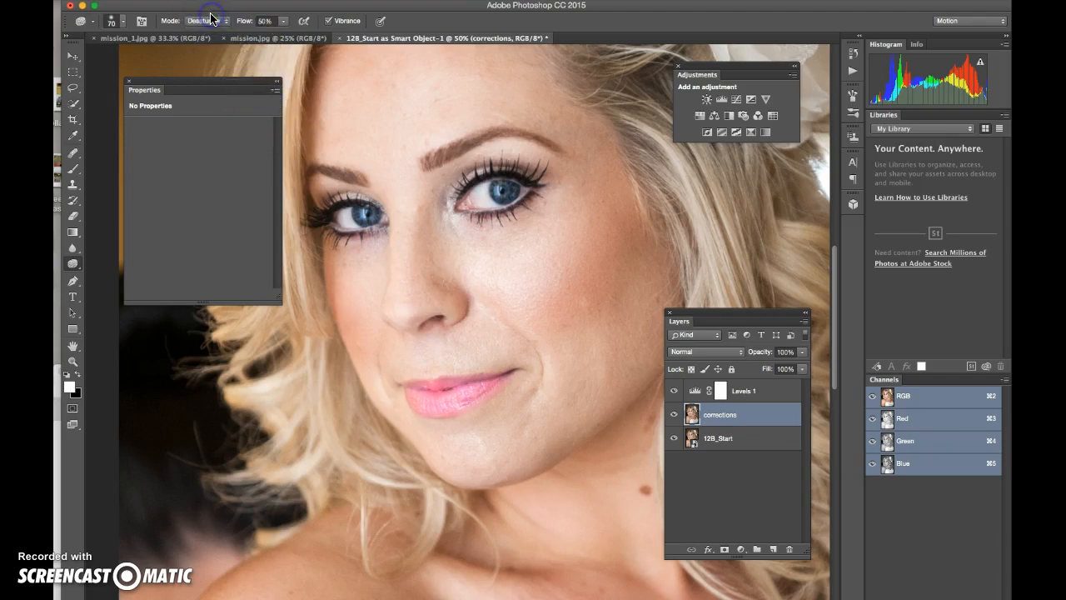
{"action": "left_click", "coordinate": [117, 21]}
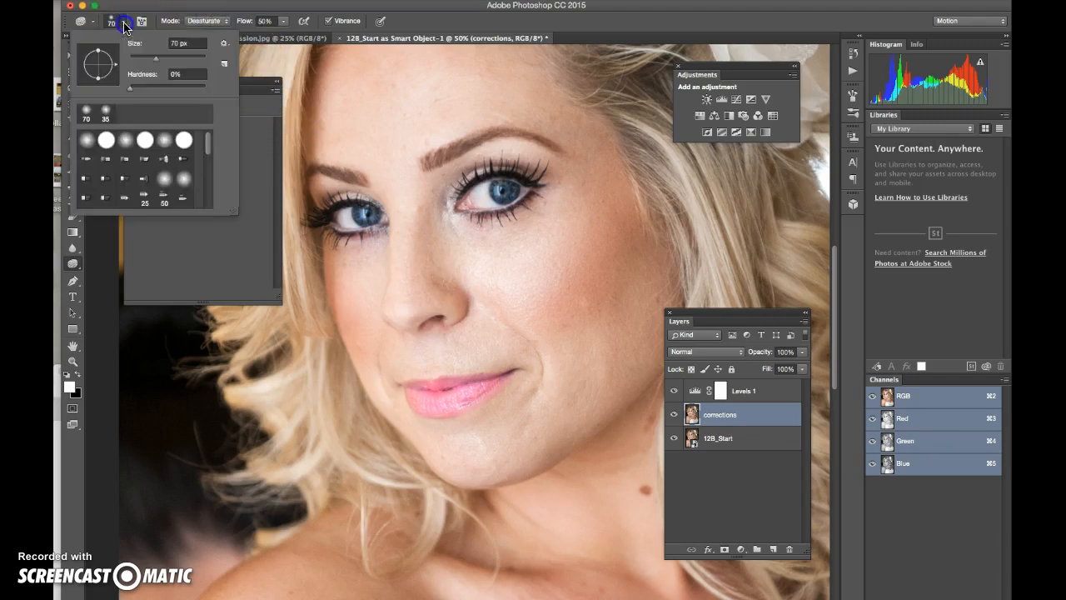
{"action": "left_click", "coordinate": [165, 43]}
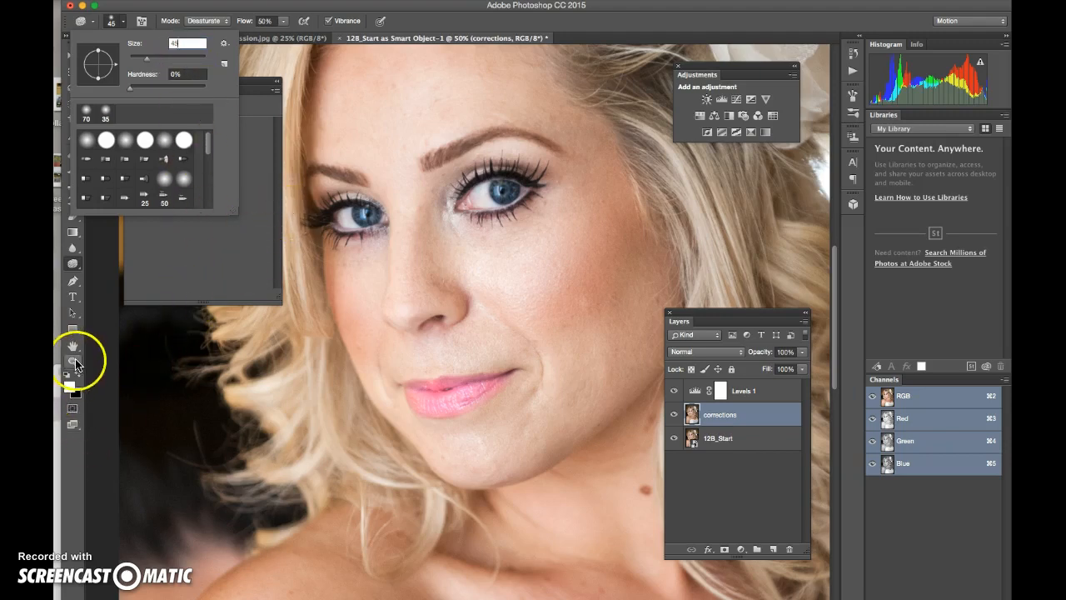
Step: Zoom in on the eye and desaturate its white and outer corner
{"action": "left_click", "coordinate": [74, 362]}
{"action": "left_click", "coordinate": [489, 202]}
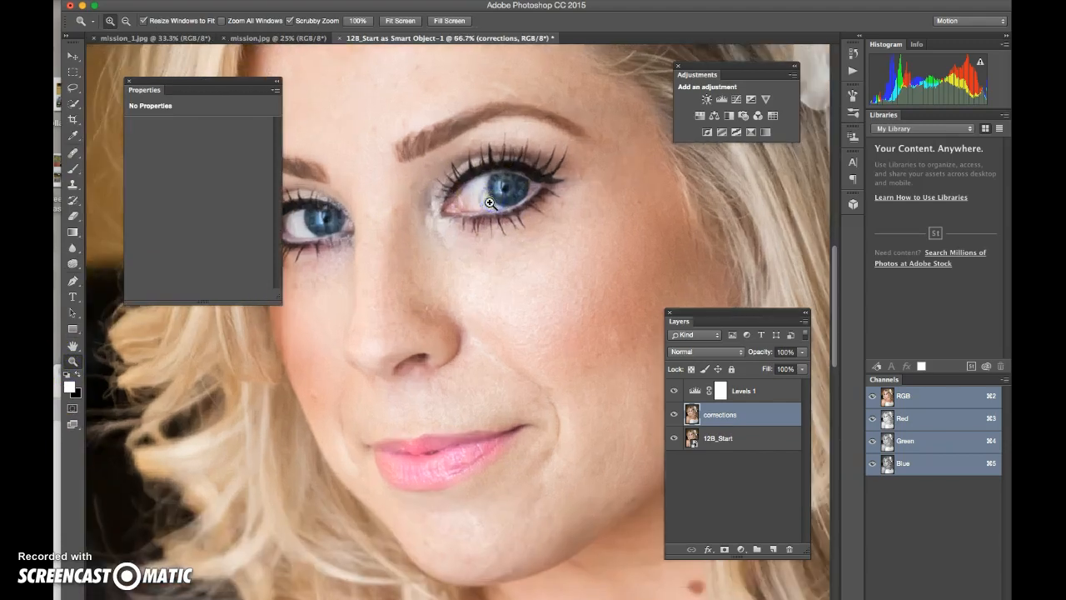
{"action": "left_click", "coordinate": [489, 203]}
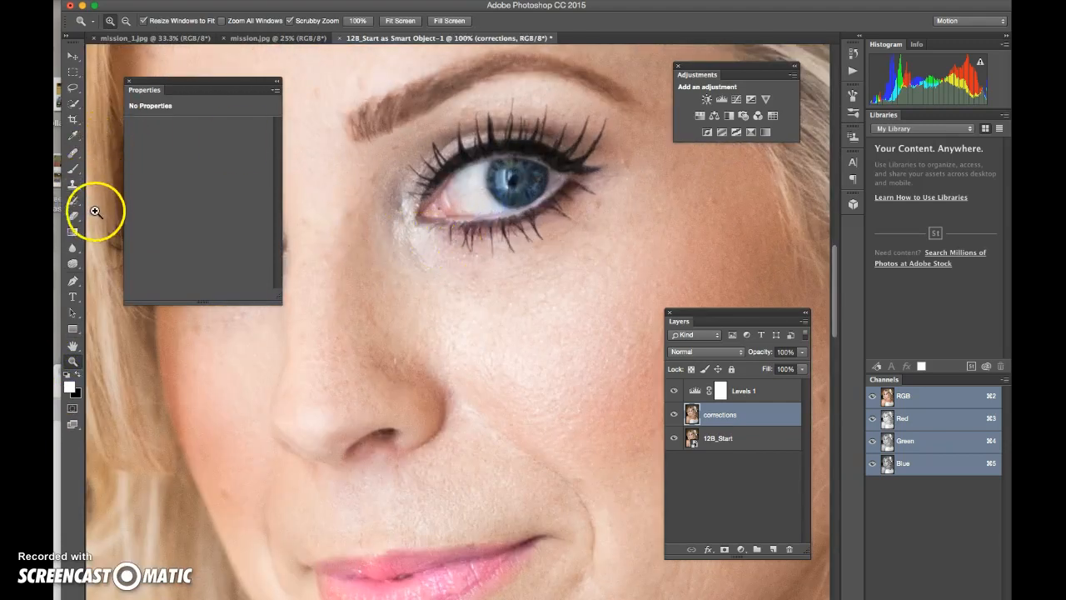
{"action": "left_click", "coordinate": [73, 263]}
{"action": "mouse_move", "coordinate": [470, 192]}
{"action": "left_mouse_down"}
{"action": "mouse_move", "coordinate": [457, 183]}
{"action": "mouse_move", "coordinate": [479, 205]}
{"action": "mouse_move", "coordinate": [542, 219]}
{"action": "left_mouse_up"}
{"action": "left_click", "coordinate": [555, 174]}
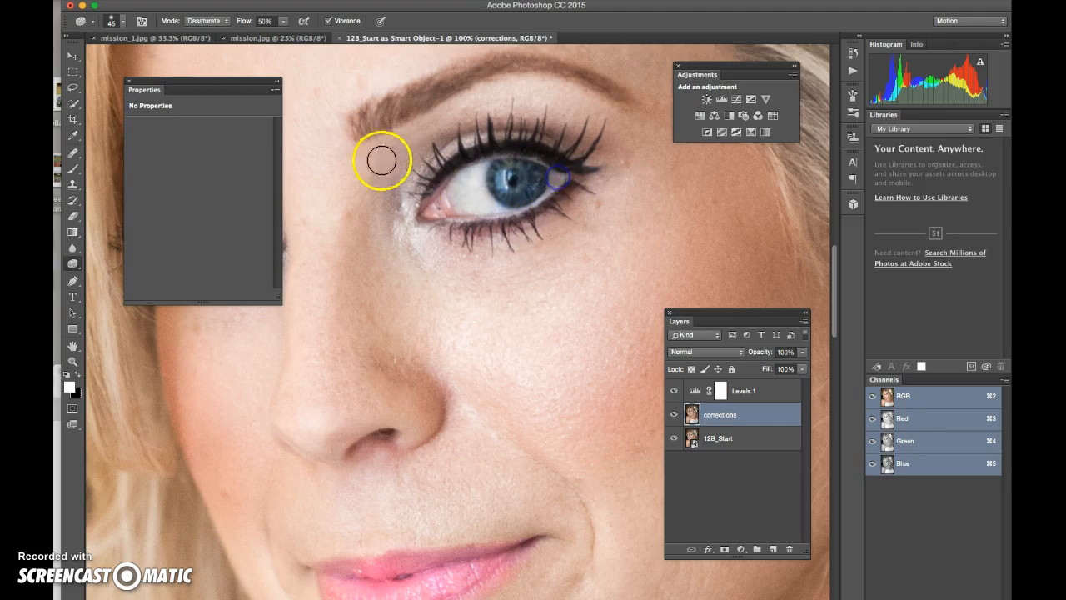
Step: Desaturate both eye whites and the cheek skin below the eye, then select the Dodge tool
{"action": "key", "text": "space"}
{"action": "left_click_drag", "start_coordinate": [362, 192], "coordinate": [482, 169]}
{"action": "mouse_move", "coordinate": [346, 200]}
{"action": "left_mouse_down"}
{"action": "mouse_move", "coordinate": [335, 210]}
{"action": "mouse_move", "coordinate": [359, 219]}
{"action": "mouse_move", "coordinate": [344, 195]}
{"action": "left_mouse_up"}
{"action": "mouse_move", "coordinate": [662, 173]}
{"action": "left_mouse_down"}
{"action": "mouse_move", "coordinate": [599, 164]}
{"action": "mouse_move", "coordinate": [636, 179]}
{"action": "mouse_move", "coordinate": [619, 157]}
{"action": "mouse_move", "coordinate": [610, 175]}
{"action": "left_mouse_up"}
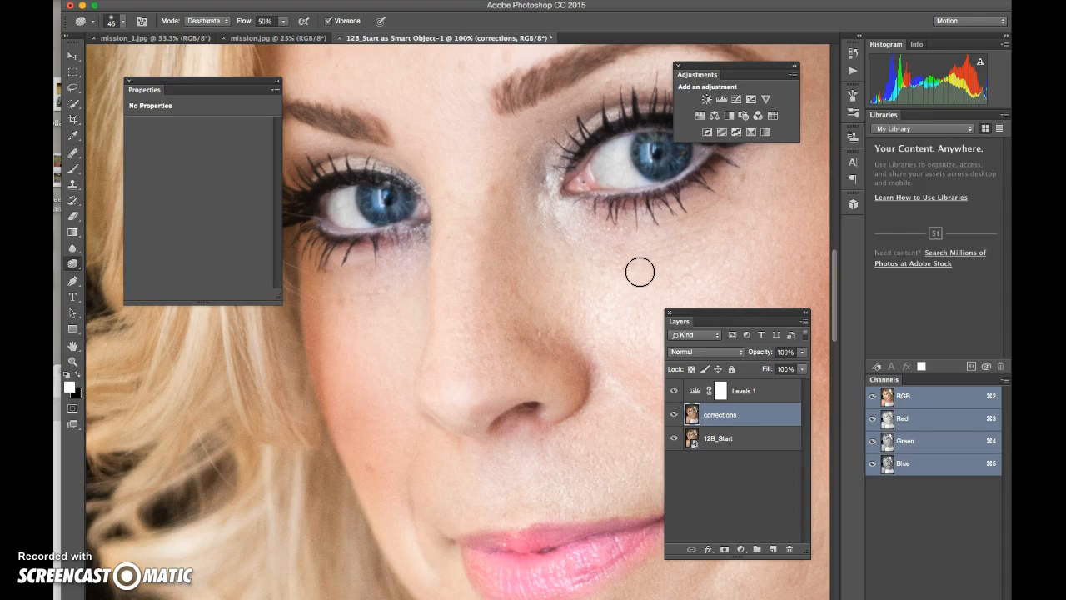
{"action": "left_click_drag", "start_coordinate": [640, 272], "coordinate": [598, 258]}
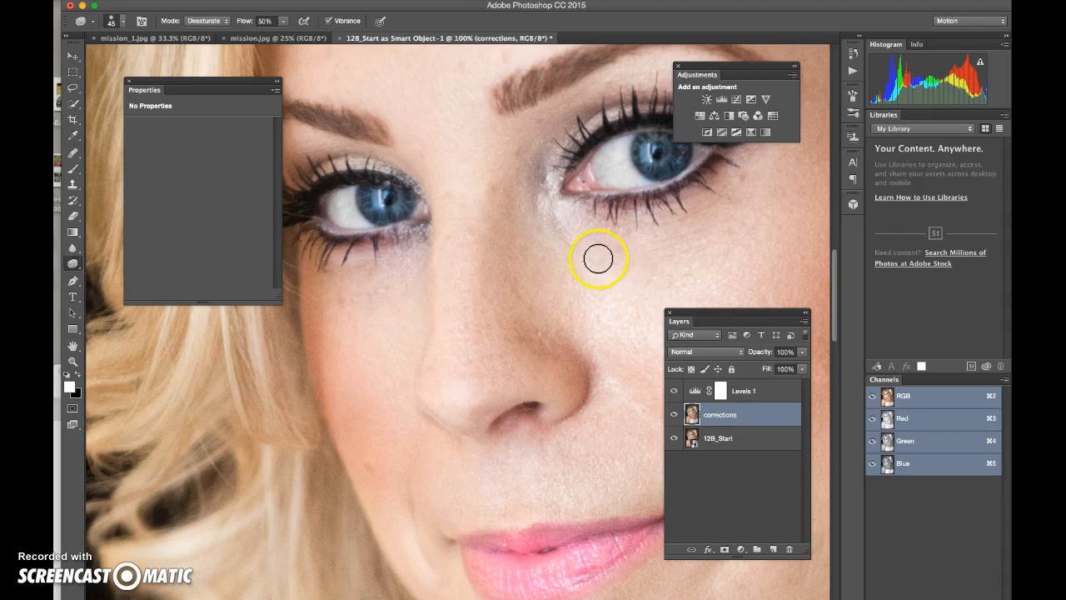
{"action": "left_click", "coordinate": [77, 263]}
{"action": "left_click", "coordinate": [108, 261]}
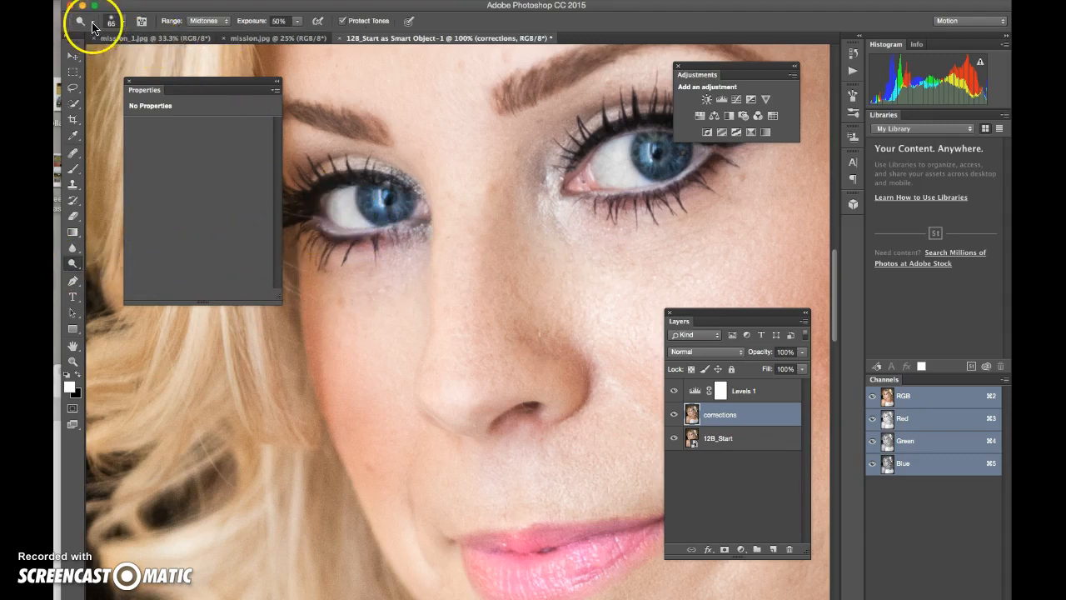
Step: Set the Dodge brush to 45 px and lighten the left eye white
{"action": "left_click", "coordinate": [121, 20]}
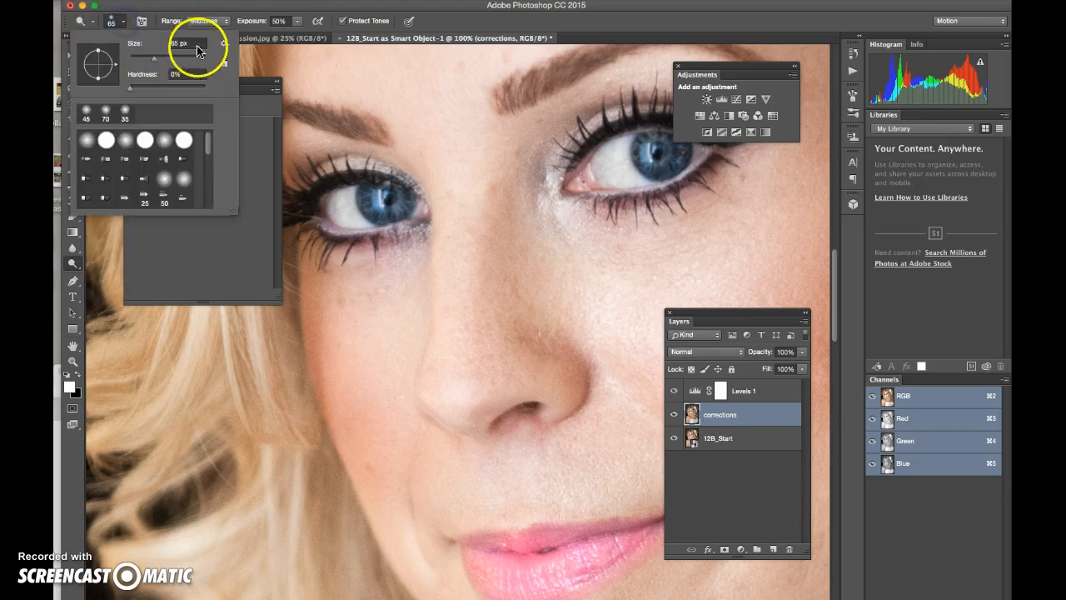
{"action": "type", "text": "45"}
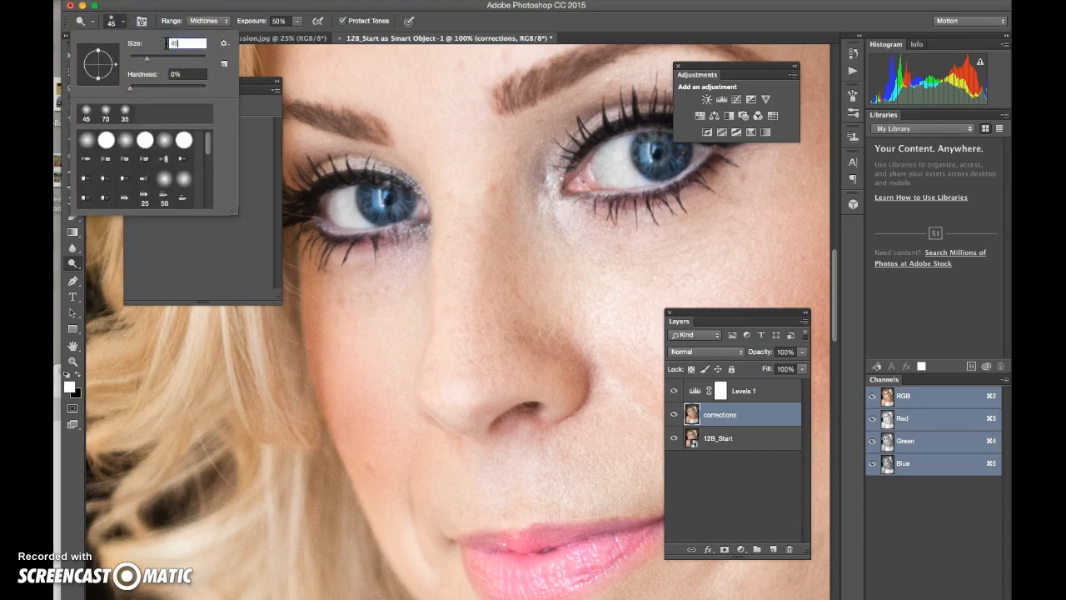
{"action": "left_click", "coordinate": [352, 197]}
{"action": "left_click", "coordinate": [341, 200]}
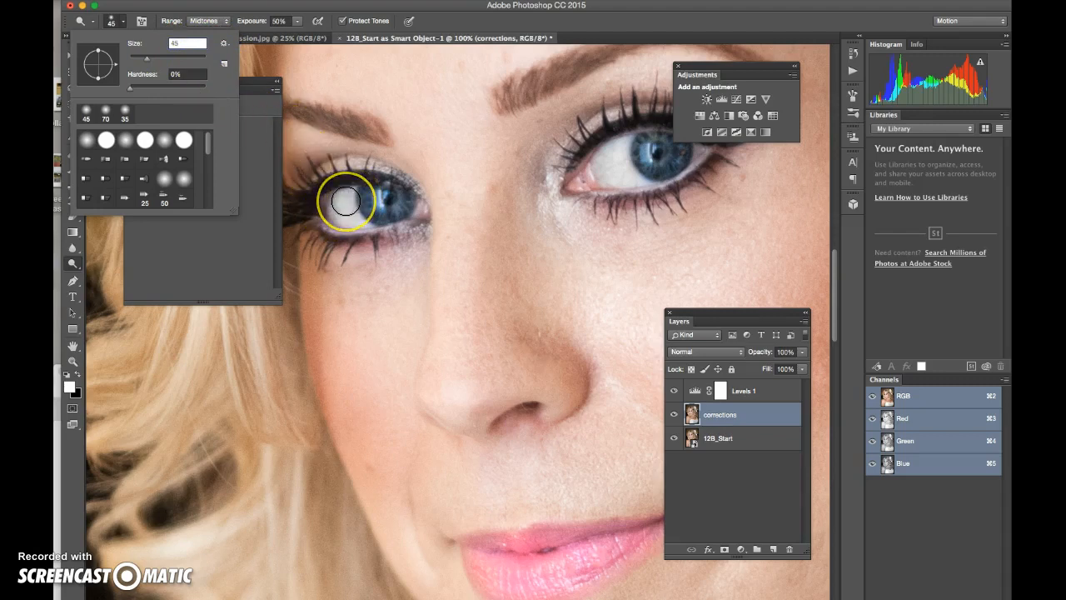
{"action": "left_click", "coordinate": [337, 201]}
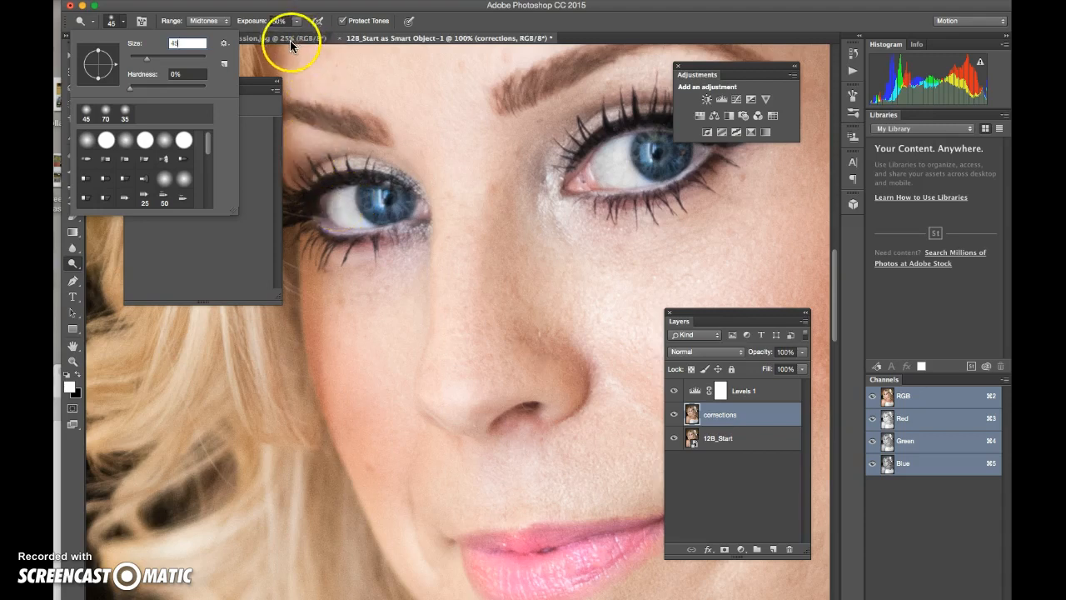
Step: Set the Dodge range to Highlights at 10% exposure and brighten both eye whites
{"action": "left_click", "coordinate": [217, 22]}
{"action": "left_click", "coordinate": [205, 30]}
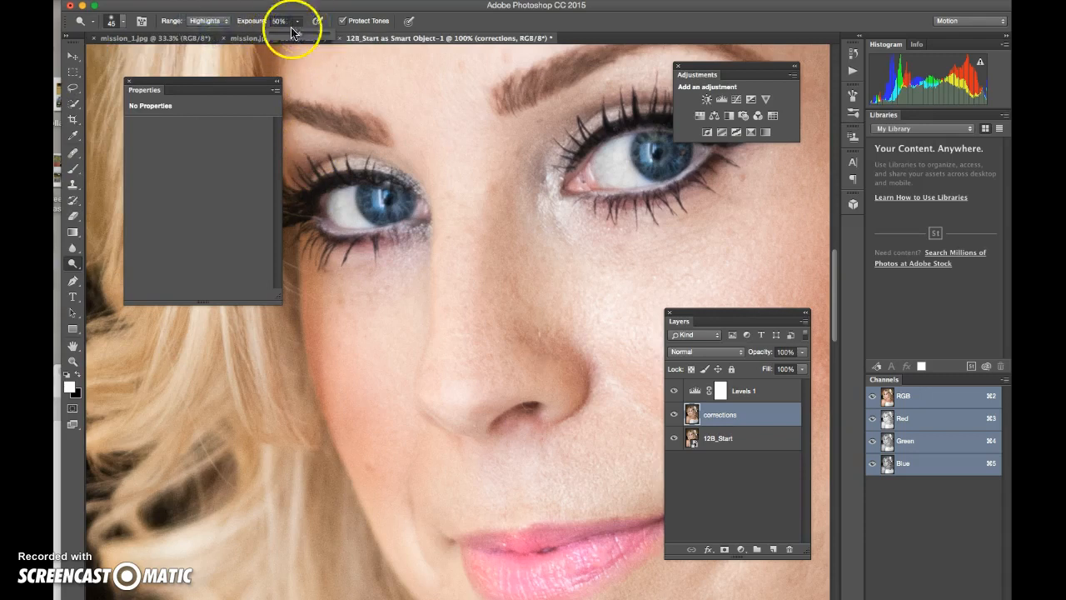
{"action": "left_click", "coordinate": [270, 20]}
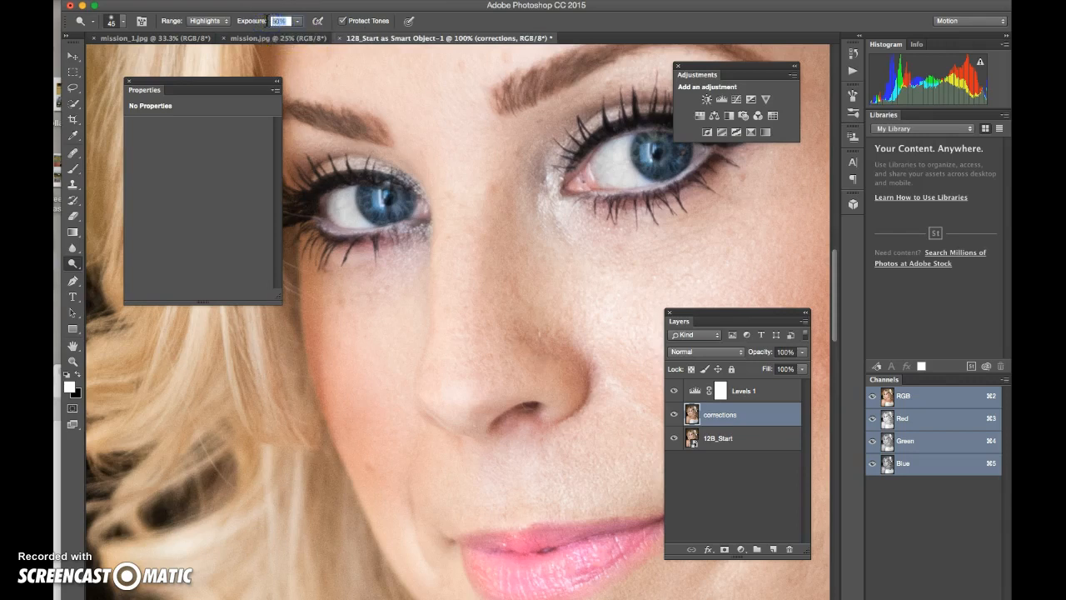
{"action": "mouse_move", "coordinate": [344, 195]}
{"action": "left_mouse_down"}
{"action": "mouse_move", "coordinate": [336, 215]}
{"action": "mouse_move", "coordinate": [355, 219]}
{"action": "mouse_move", "coordinate": [350, 195]}
{"action": "left_mouse_up"}
{"action": "left_click", "coordinate": [643, 179]}
{"action": "mouse_move", "coordinate": [642, 178]}
{"action": "left_mouse_down"}
{"action": "mouse_move", "coordinate": [619, 143]}
{"action": "mouse_move", "coordinate": [608, 172]}
{"action": "mouse_move", "coordinate": [633, 178]}
{"action": "mouse_move", "coordinate": [627, 160]}
{"action": "left_mouse_up"}
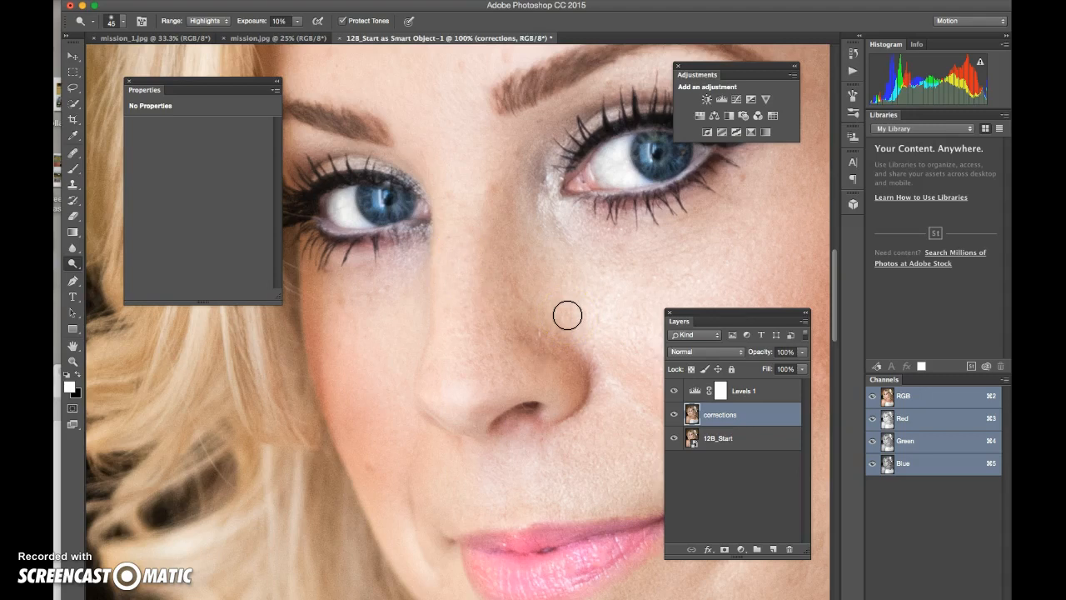
Step: Set the Dodge range to Shadows and brush over both irises to deepen their blue
{"action": "left_click", "coordinate": [214, 24]}
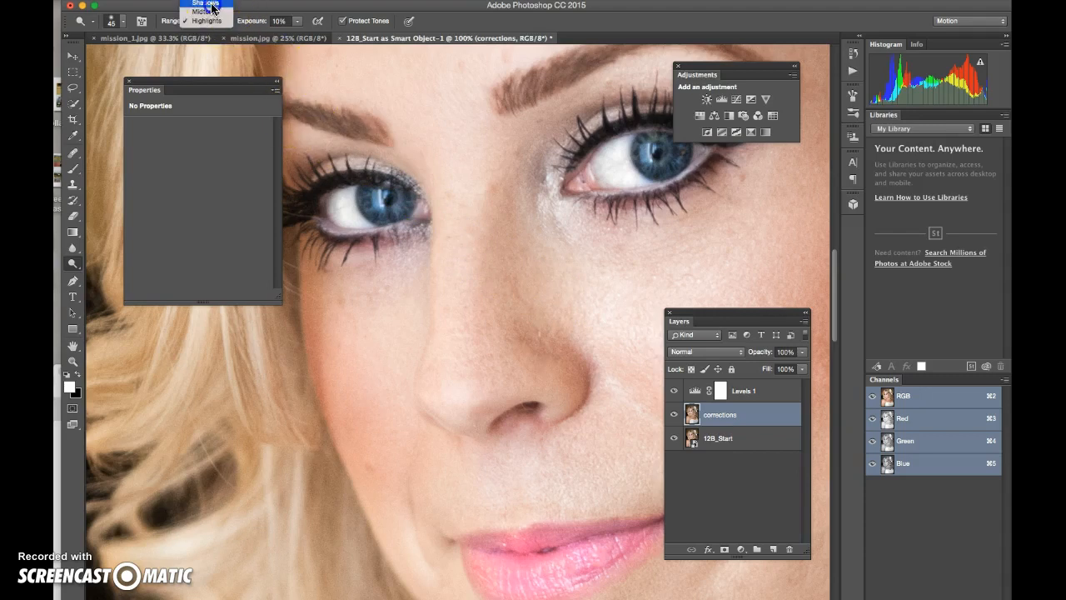
{"action": "left_click", "coordinate": [211, 4]}
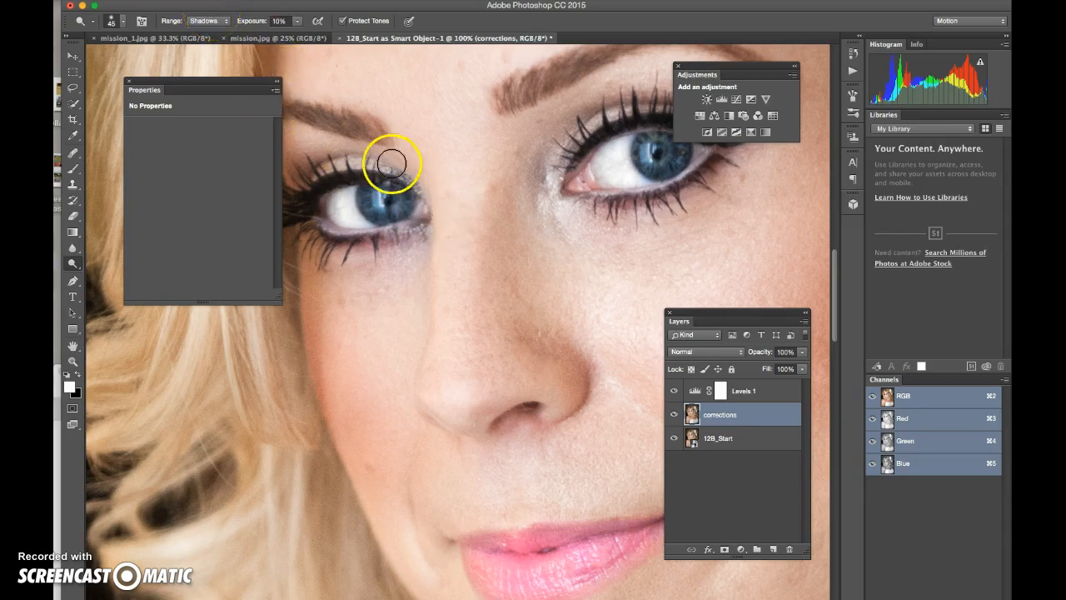
{"action": "left_click", "coordinate": [343, 149]}
{"action": "mouse_move", "coordinate": [384, 198]}
{"action": "left_mouse_down"}
{"action": "mouse_move", "coordinate": [360, 196]}
{"action": "mouse_move", "coordinate": [384, 208]}
{"action": "left_mouse_up"}
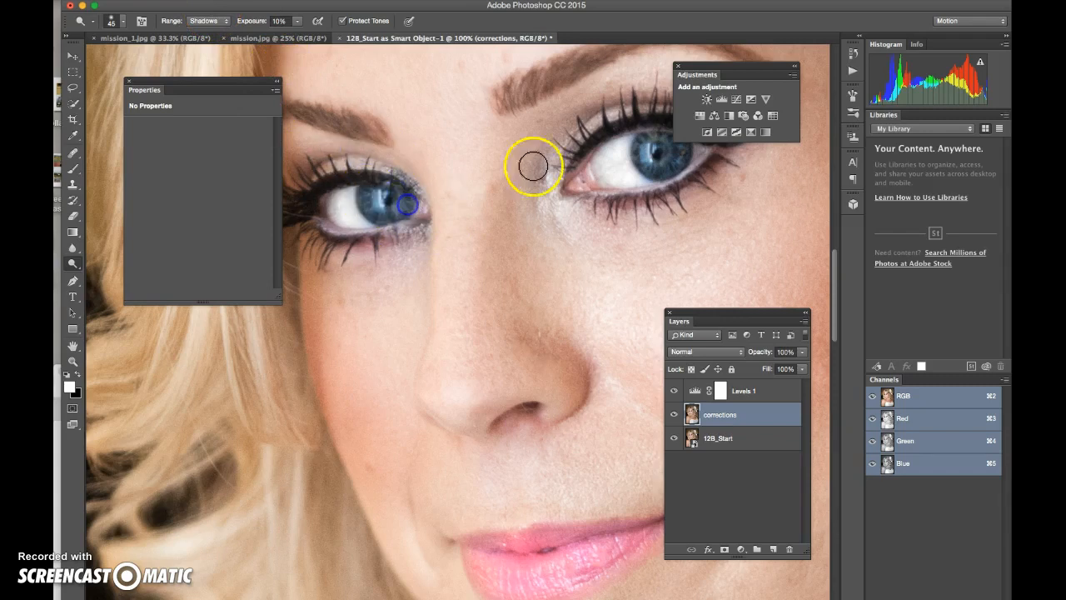
{"action": "mouse_move", "coordinate": [661, 139]}
{"action": "left_mouse_down"}
{"action": "mouse_move", "coordinate": [665, 166]}
{"action": "mouse_move", "coordinate": [668, 142]}
{"action": "mouse_move", "coordinate": [650, 143]}
{"action": "mouse_move", "coordinate": [652, 166]}
{"action": "mouse_move", "coordinate": [680, 164]}
{"action": "left_mouse_up"}
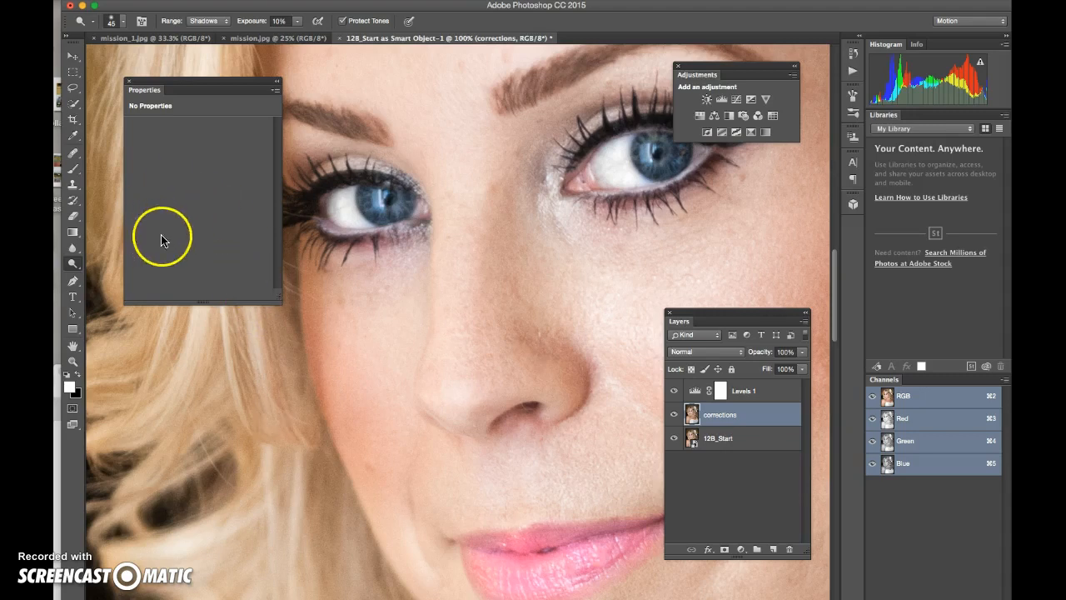
Step: Make a Color Range selection of Skin Tones with Detect Faces on and Fuzziness 10
{"action": "left_click", "coordinate": [309, 0]}
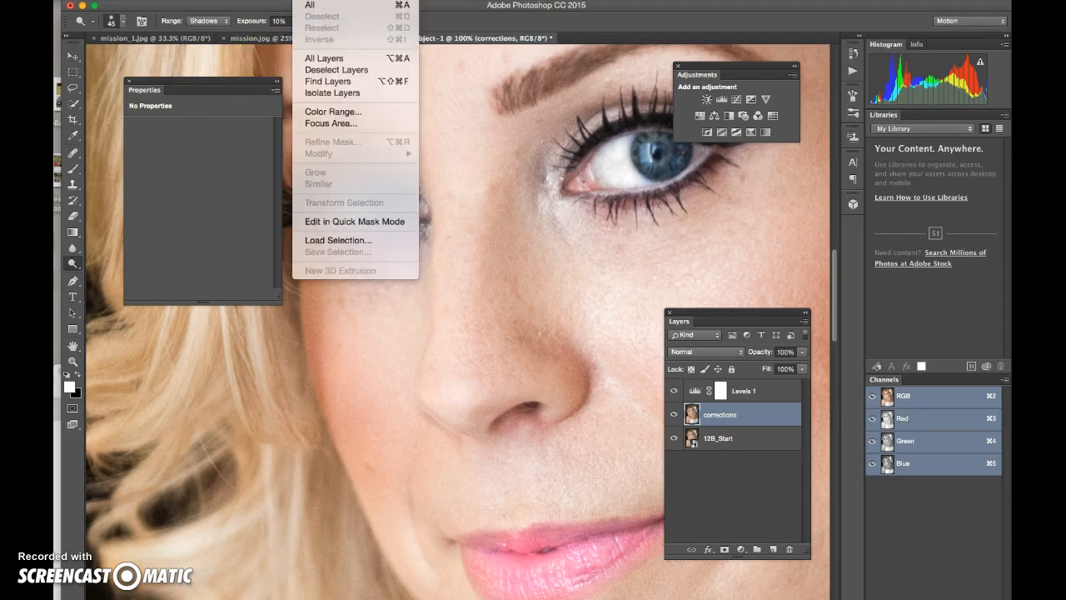
{"action": "left_click", "coordinate": [348, 112]}
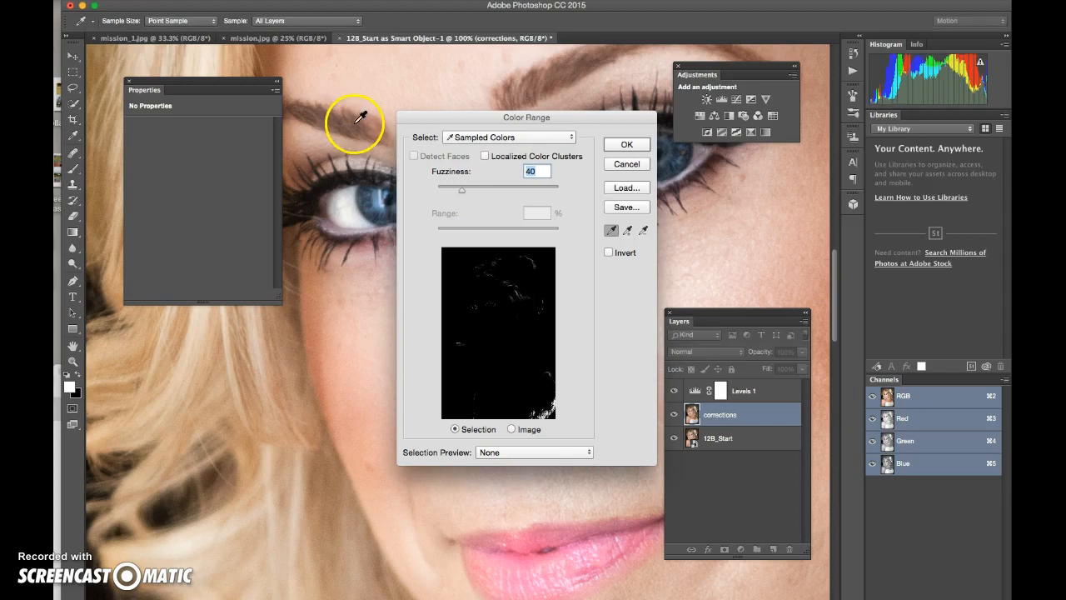
{"action": "left_click", "coordinate": [498, 138]}
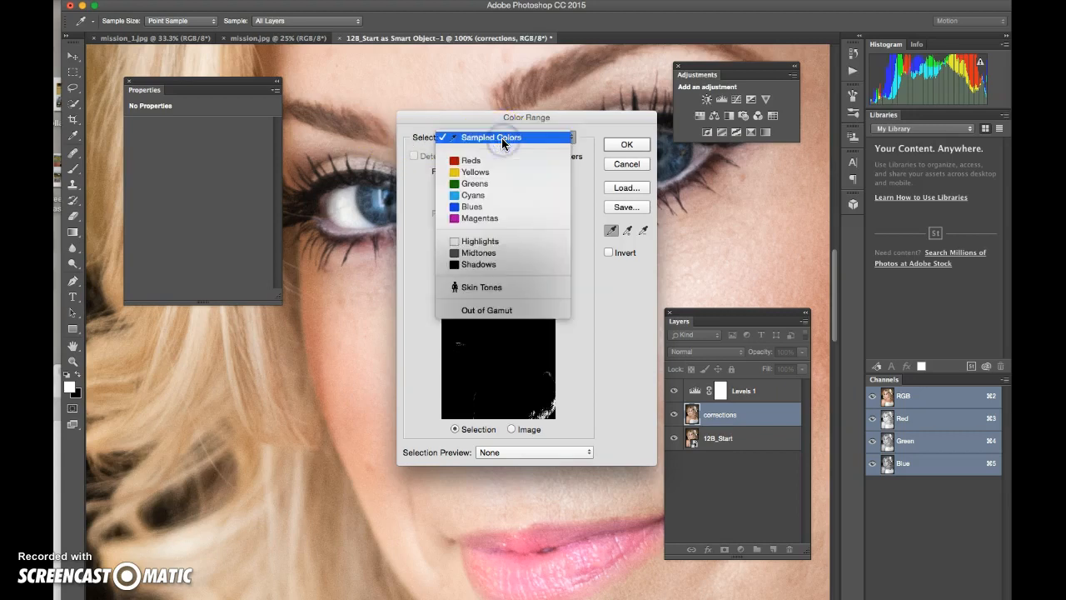
{"action": "left_click", "coordinate": [506, 291]}
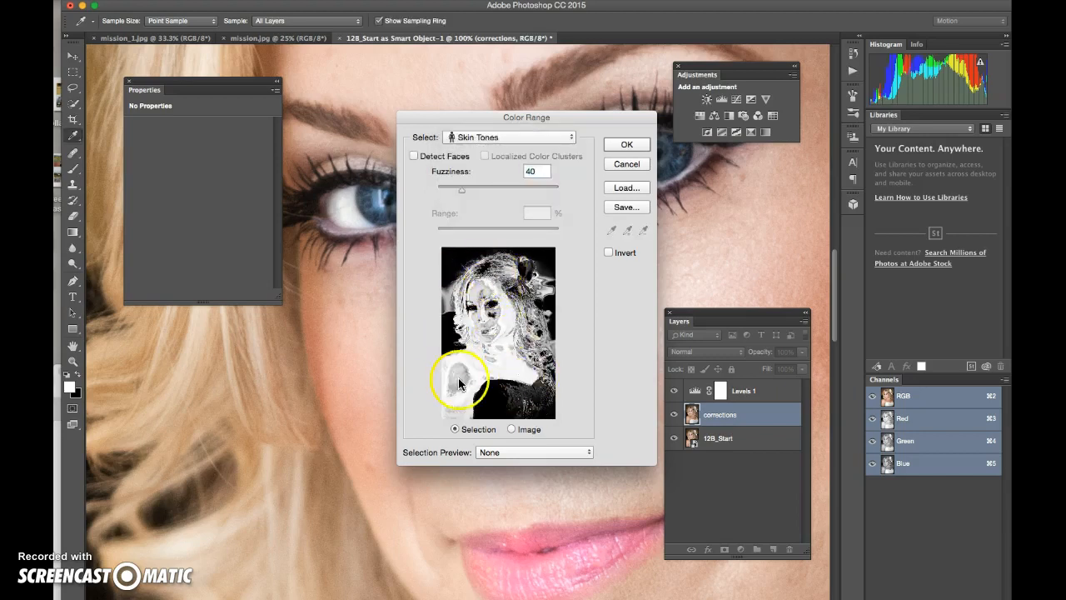
{"action": "left_click", "coordinate": [485, 137]}
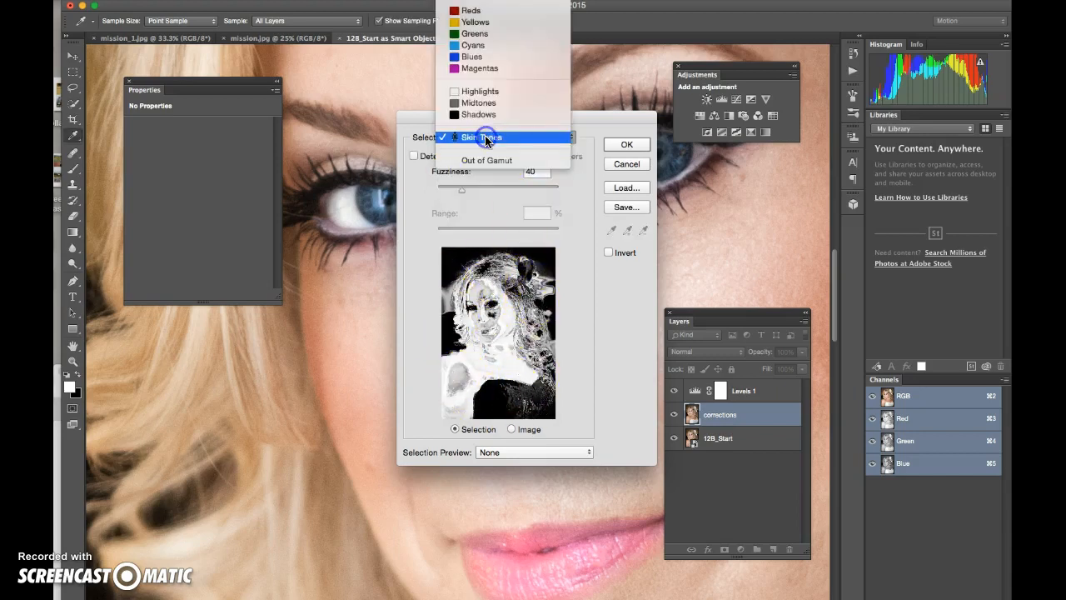
{"action": "left_click", "coordinate": [483, 102]}
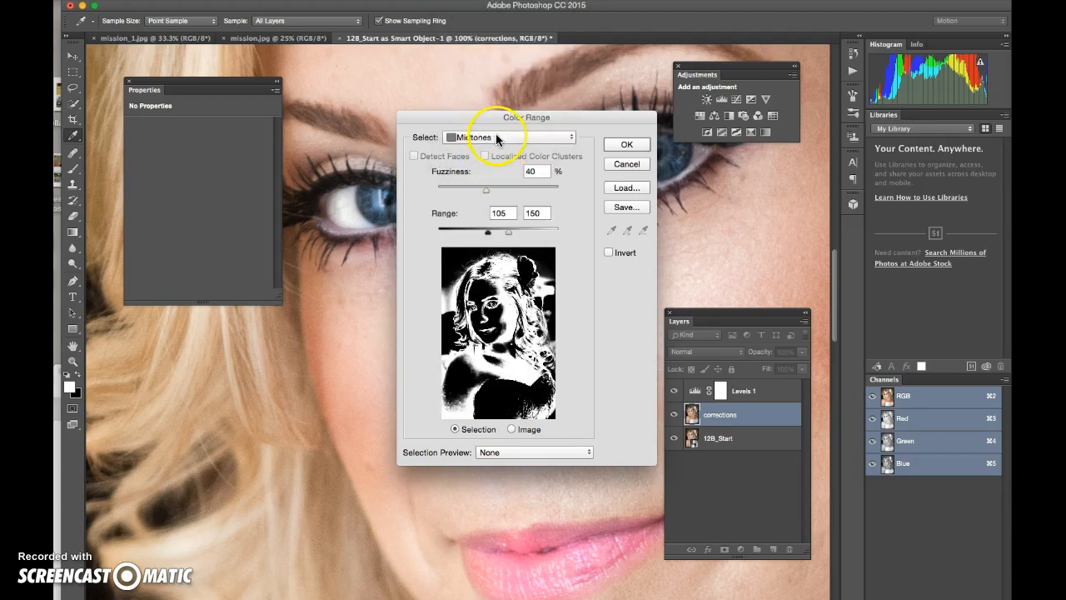
{"action": "left_click", "coordinate": [497, 136]}
{"action": "left_click", "coordinate": [495, 179]}
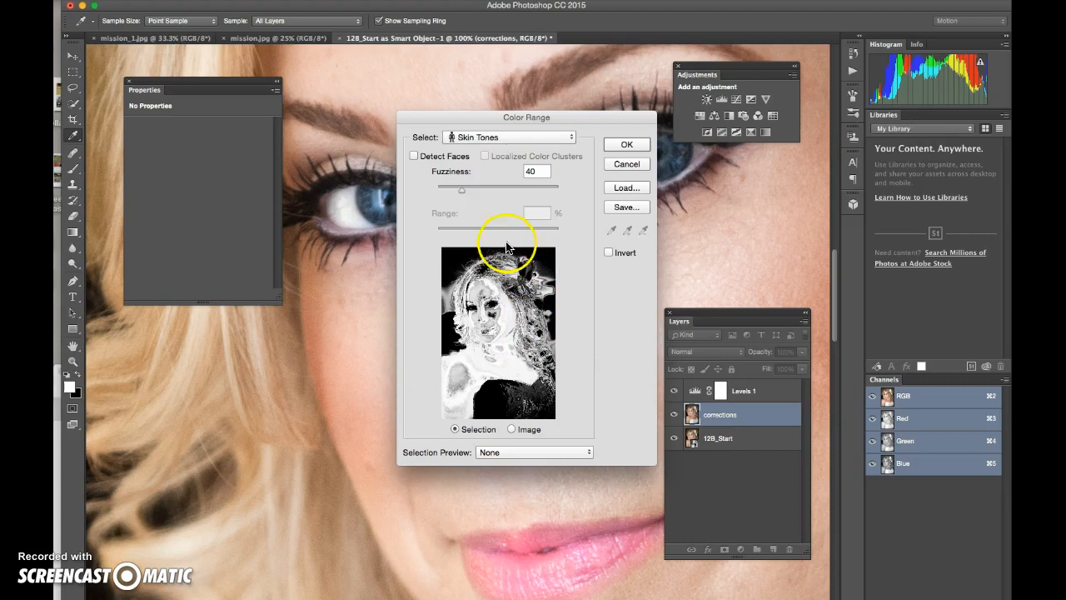
{"action": "left_click", "coordinate": [415, 155]}
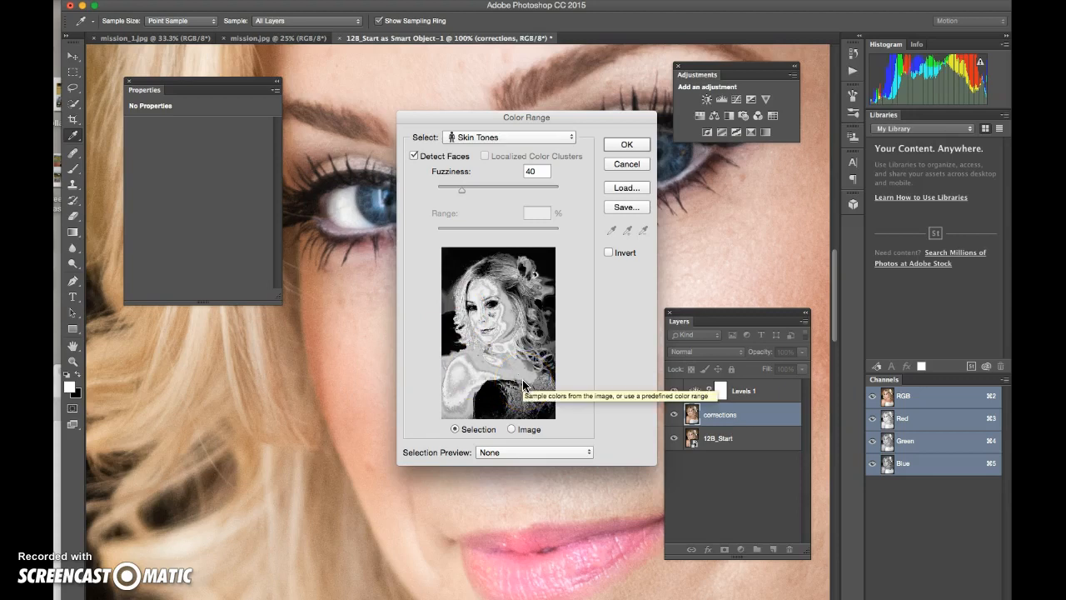
{"action": "left_click", "coordinate": [531, 172]}
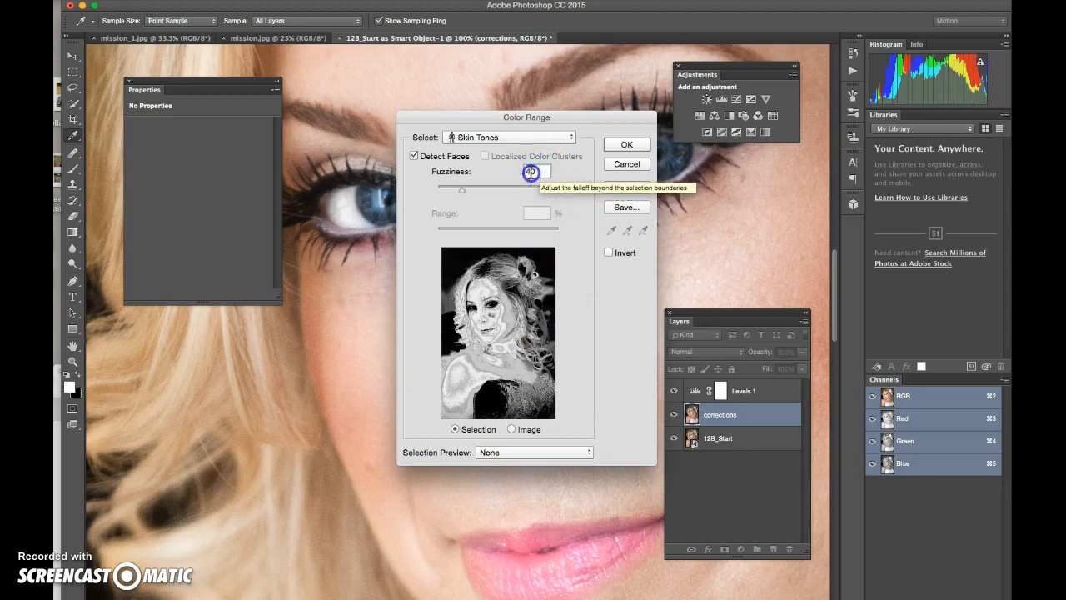
{"action": "type", "text": "10"}
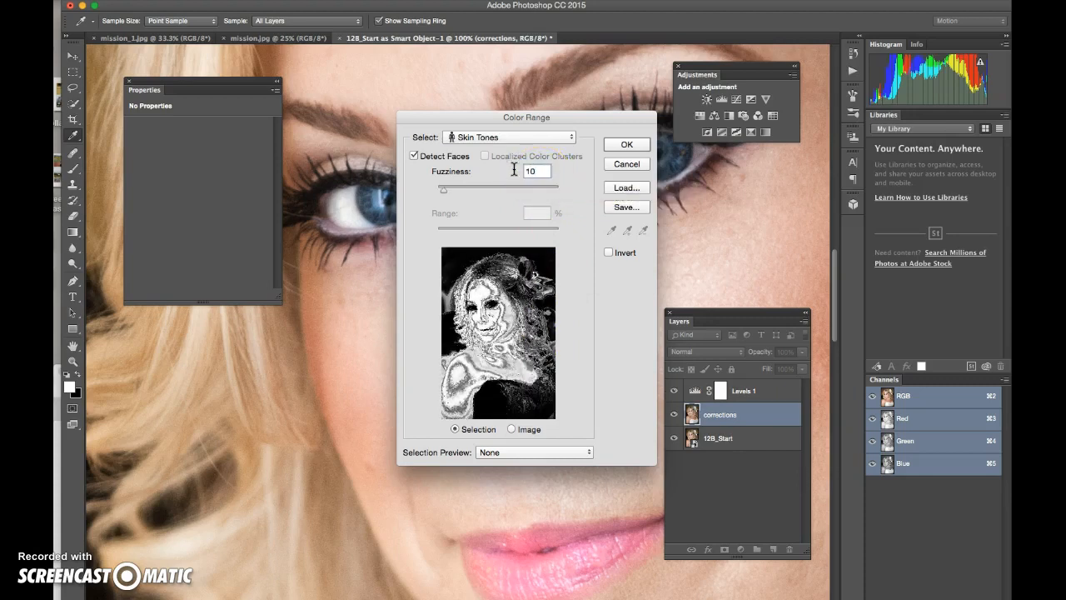
{"action": "left_click", "coordinate": [638, 145]}
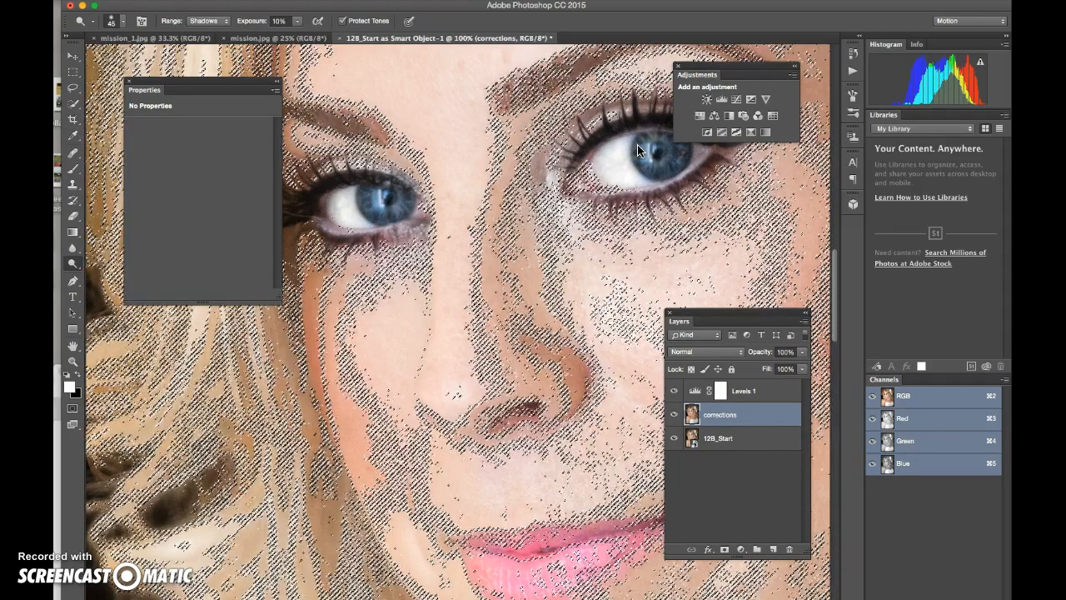
Step: Fit the whole photo in view and lighten the hair beside the face
{"action": "key", "text": "super+0"}
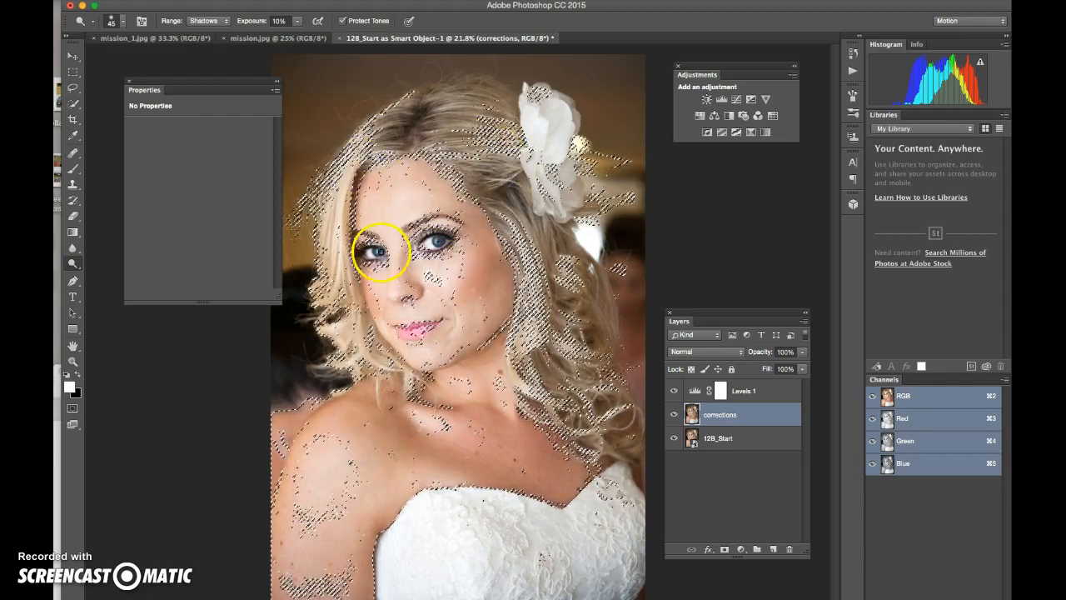
{"action": "left_click_drag", "start_coordinate": [323, 258], "coordinate": [332, 280]}
{"action": "mouse_move", "coordinate": [421, 126]}
{"action": "left_mouse_down"}
{"action": "mouse_move", "coordinate": [348, 144]}
{"action": "mouse_move", "coordinate": [425, 190]}
{"action": "mouse_move", "coordinate": [396, 154]}
{"action": "mouse_move", "coordinate": [483, 247]}
{"action": "left_mouse_up"}
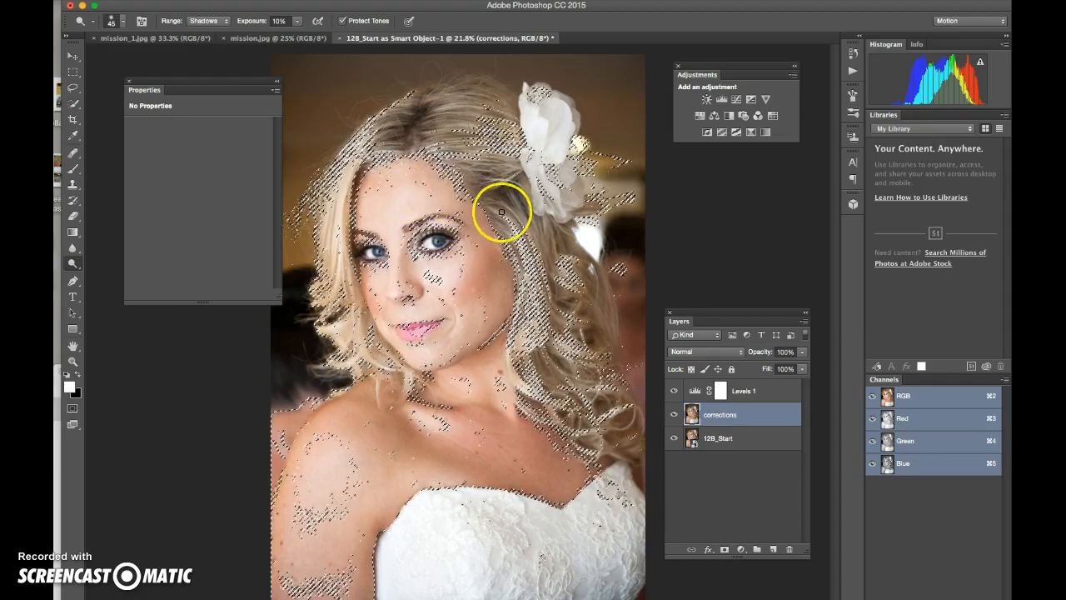
Step: With the Lasso, subtract stray selected specks near the flower, left hair edge and left shoulder
{"action": "left_click", "coordinate": [73, 89]}
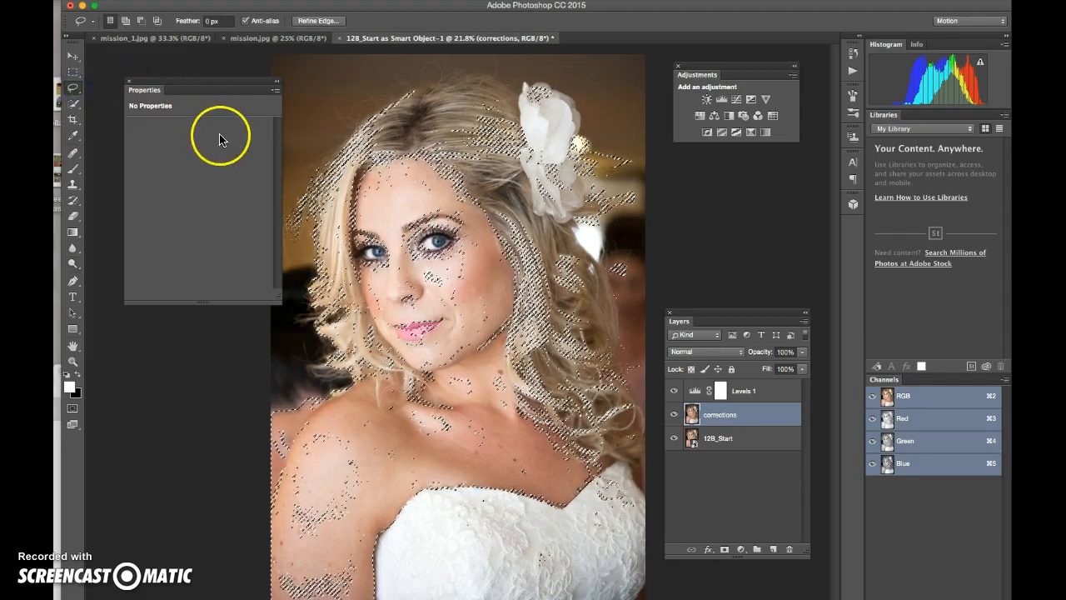
{"action": "mouse_move", "coordinate": [610, 154]}
{"action": "left_mouse_down"}
{"action": "mouse_move", "coordinate": [579, 174]}
{"action": "mouse_move", "coordinate": [602, 186]}
{"action": "mouse_move", "coordinate": [630, 164]}
{"action": "mouse_move", "coordinate": [606, 144]}
{"action": "mouse_move", "coordinate": [616, 181]}
{"action": "mouse_move", "coordinate": [585, 196]}
{"action": "mouse_move", "coordinate": [586, 217]}
{"action": "mouse_move", "coordinate": [618, 226]}
{"action": "mouse_move", "coordinate": [619, 179]}
{"action": "left_mouse_up"}
{"action": "left_click_drag", "start_coordinate": [642, 249], "coordinate": [619, 253]}
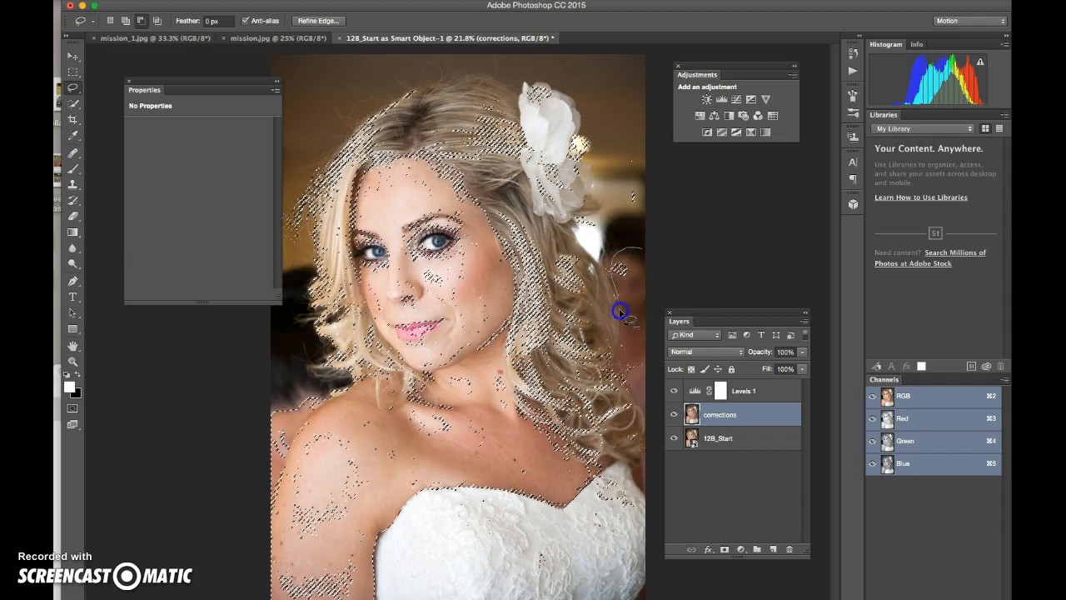
{"action": "mouse_move", "coordinate": [622, 364]}
{"action": "left_mouse_down"}
{"action": "mouse_move", "coordinate": [664, 281]}
{"action": "mouse_move", "coordinate": [647, 249]}
{"action": "left_mouse_up"}
{"action": "mouse_move", "coordinate": [627, 171]}
{"action": "left_mouse_down"}
{"action": "mouse_move", "coordinate": [636, 237]}
{"action": "mouse_move", "coordinate": [650, 176]}
{"action": "mouse_move", "coordinate": [624, 164]}
{"action": "left_mouse_up"}
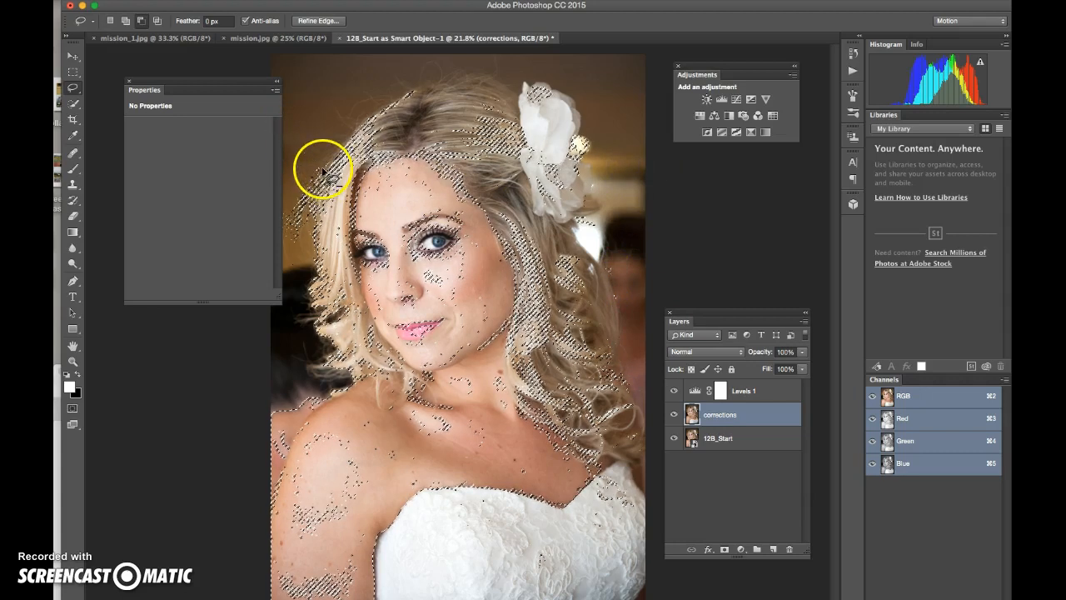
{"action": "mouse_move", "coordinate": [297, 255]}
{"action": "left_mouse_down"}
{"action": "mouse_move", "coordinate": [275, 179]}
{"action": "mouse_move", "coordinate": [318, 143]}
{"action": "left_mouse_up"}
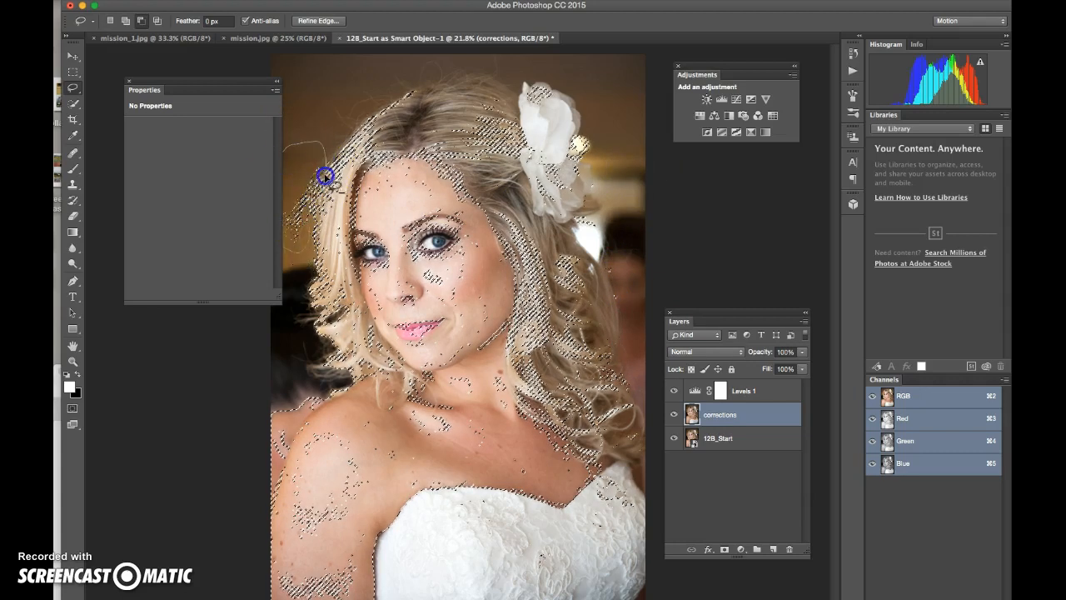
{"action": "left_click_drag", "start_coordinate": [311, 240], "coordinate": [312, 244]}
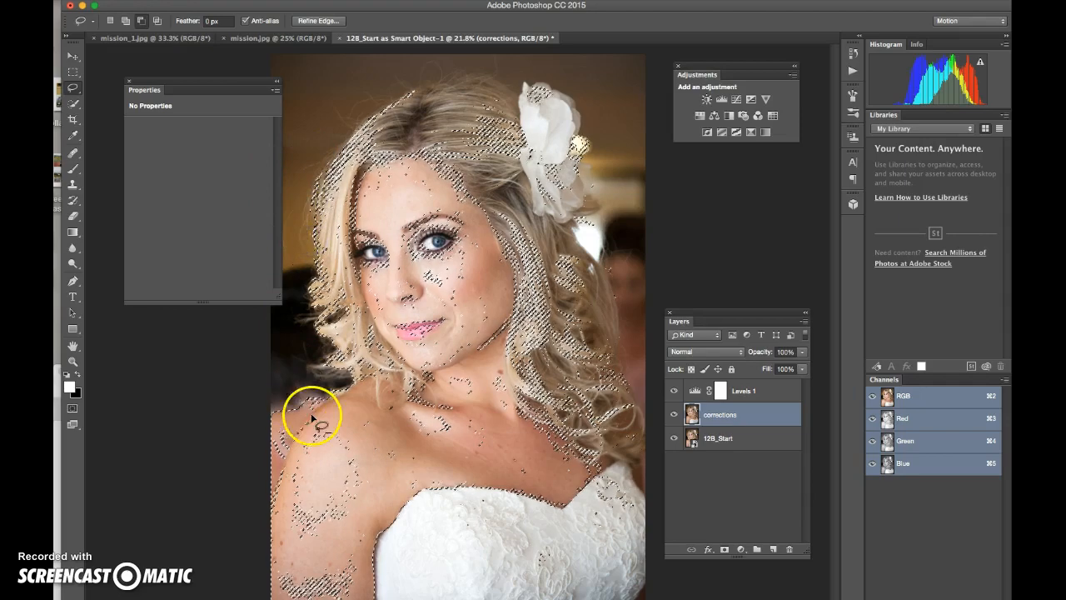
{"action": "left_click_drag", "start_coordinate": [312, 412], "coordinate": [310, 414]}
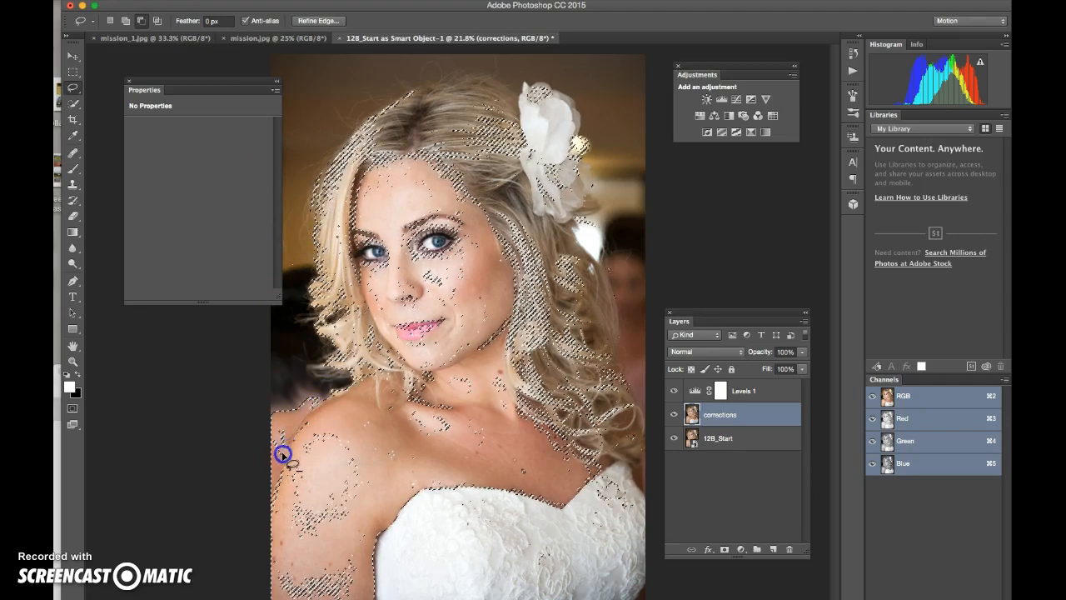
{"action": "left_click_drag", "start_coordinate": [326, 394], "coordinate": [326, 398]}
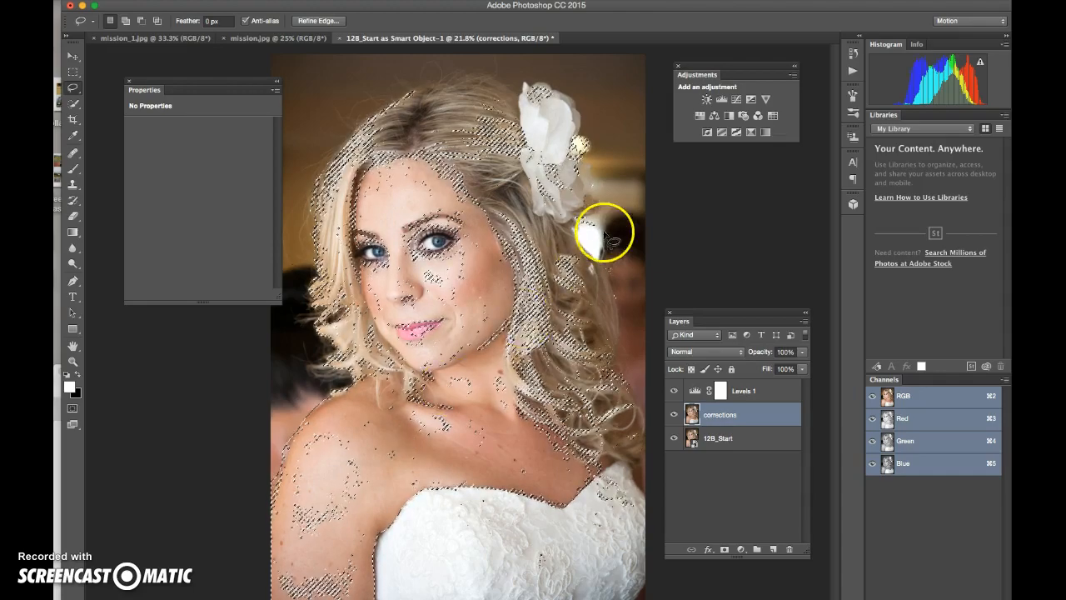
Step: Add a masked Curves layer and pull the Red channel point to input 124, output 106
{"action": "left_click", "coordinate": [736, 101]}
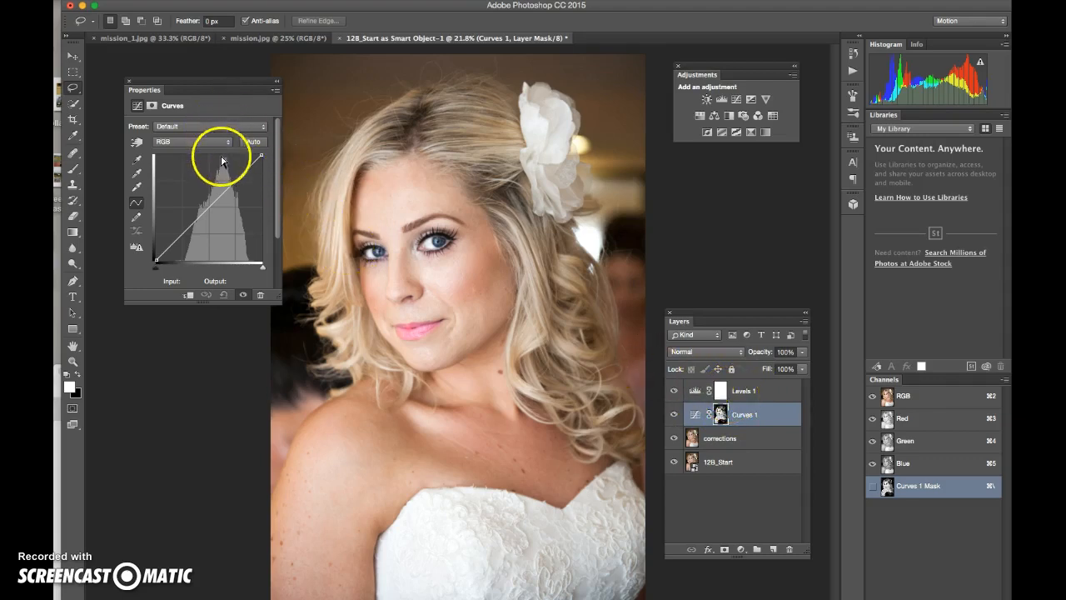
{"action": "left_click", "coordinate": [207, 126]}
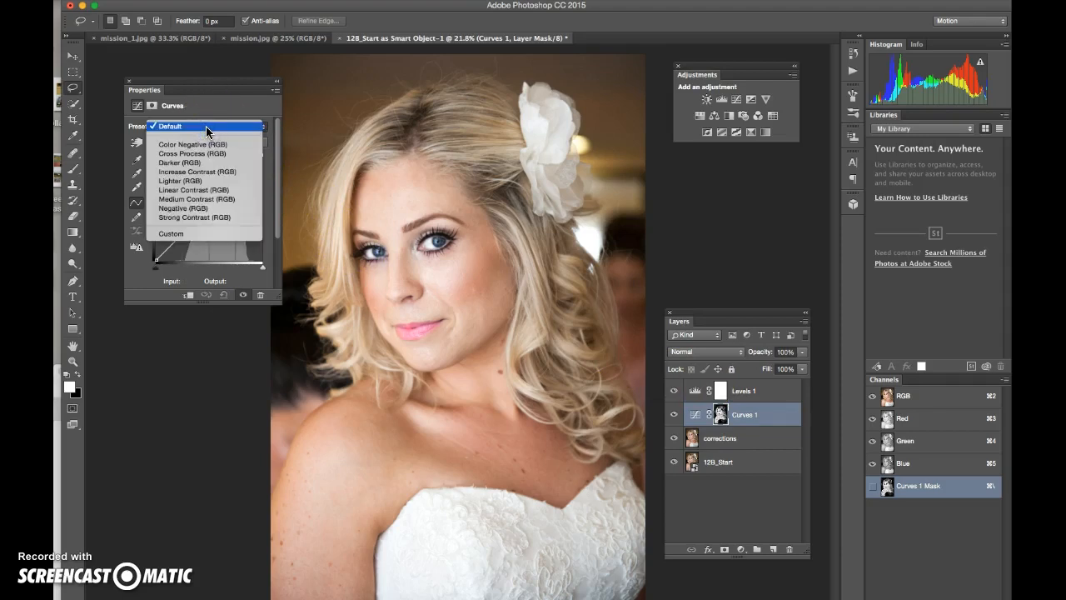
{"action": "left_click", "coordinate": [206, 125]}
{"action": "left_click", "coordinate": [202, 141]}
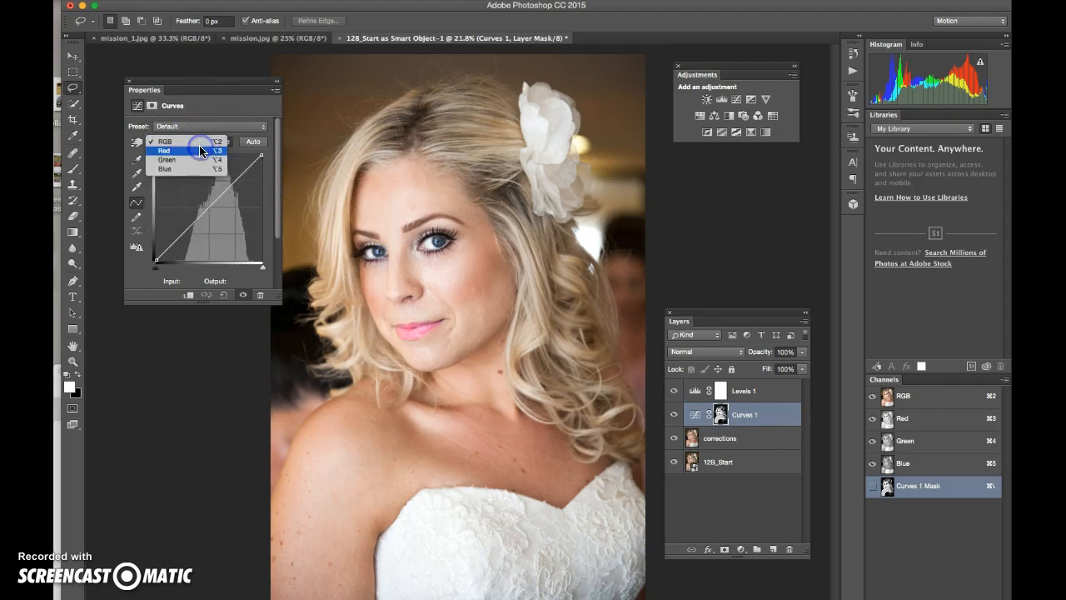
{"action": "left_click", "coordinate": [176, 151]}
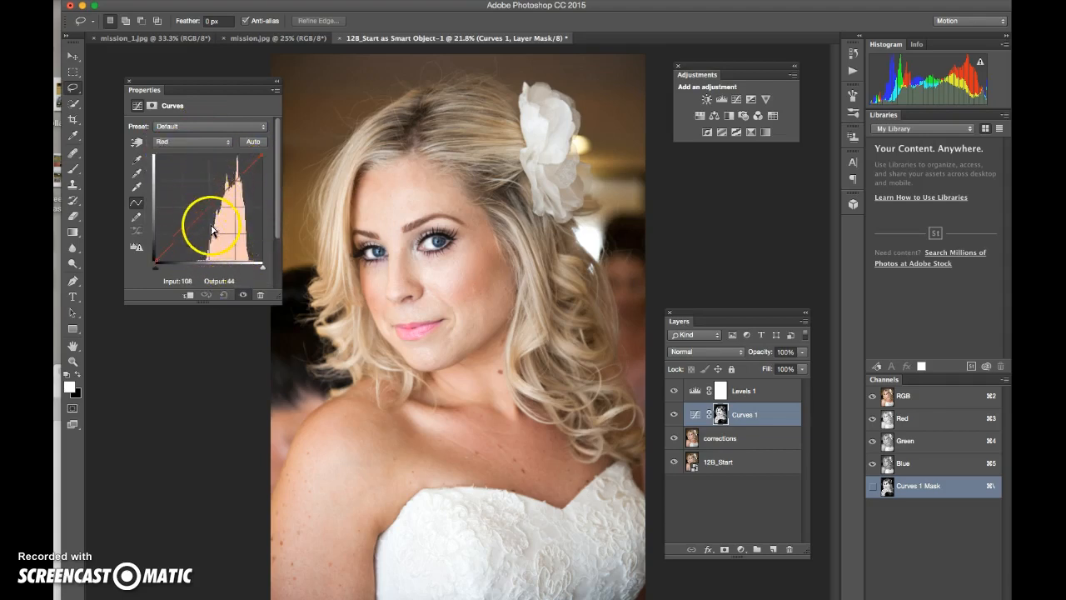
{"action": "left_click", "coordinate": [242, 175]}
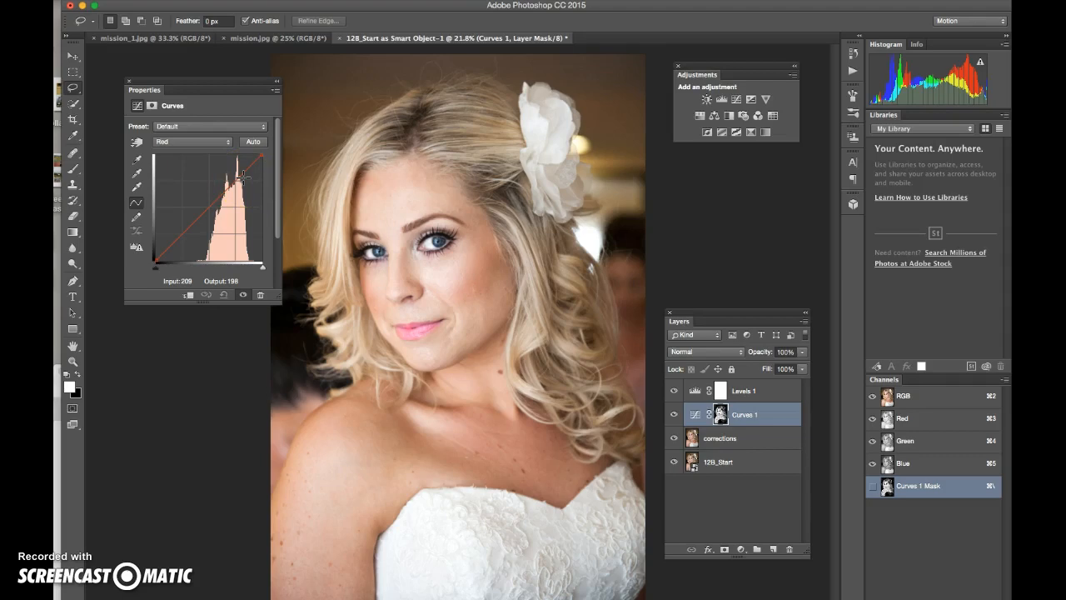
{"action": "left_click", "coordinate": [206, 211]}
{"action": "left_click_drag", "start_coordinate": [206, 211], "coordinate": [207, 216]}
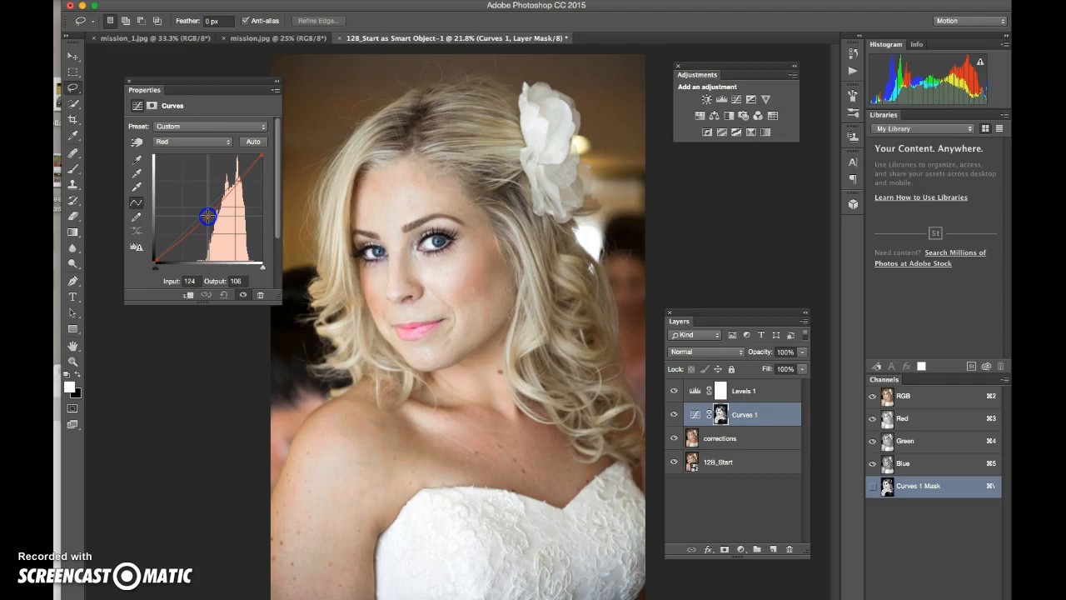
{"action": "left_click_drag", "start_coordinate": [207, 217], "coordinate": [208, 217]}
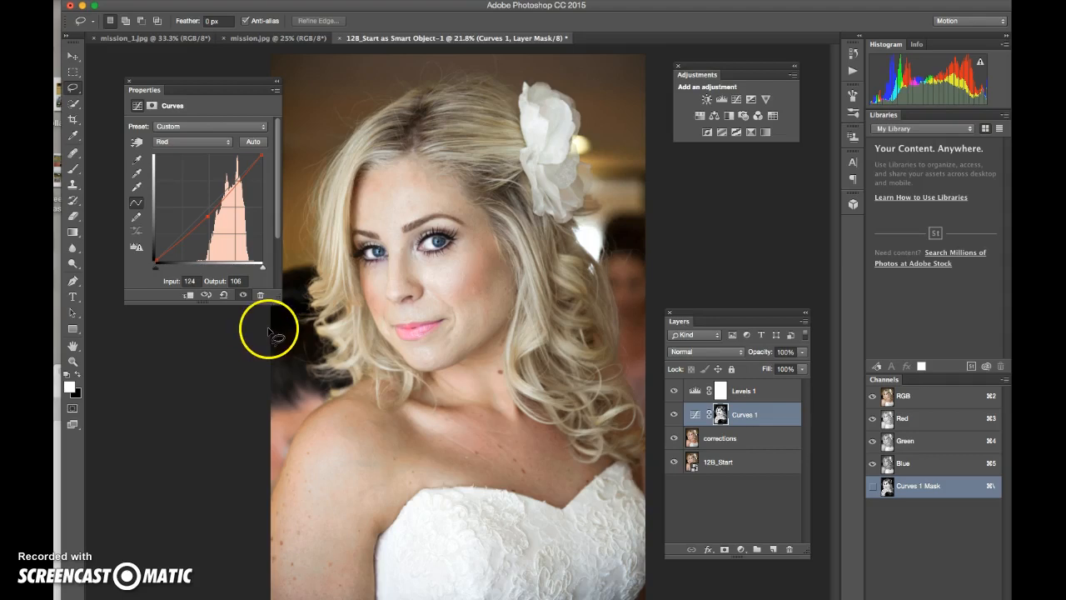
Step: Duplicate the corrections layer via the Layers panel menu, naming the copy 'Surface Blur'
{"action": "left_click", "coordinate": [727, 438]}
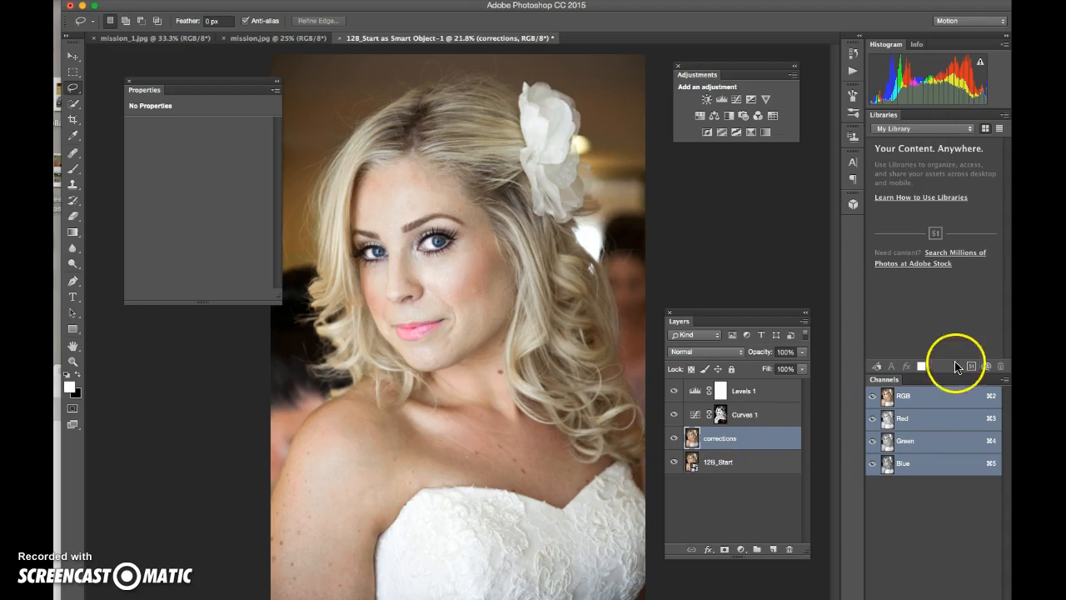
{"action": "left_click", "coordinate": [803, 321]}
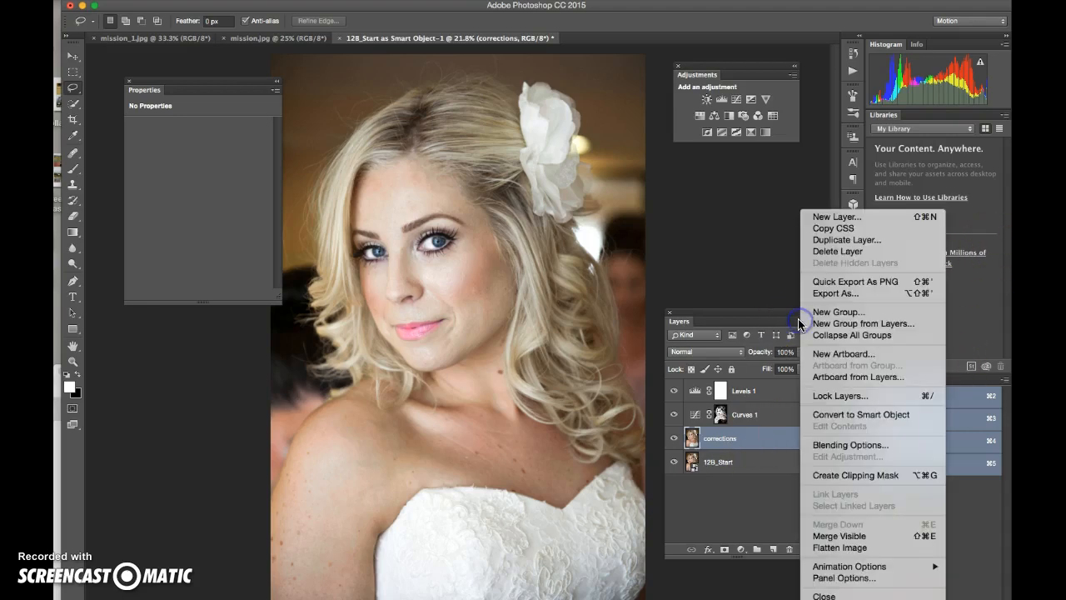
{"action": "left_click", "coordinate": [825, 239]}
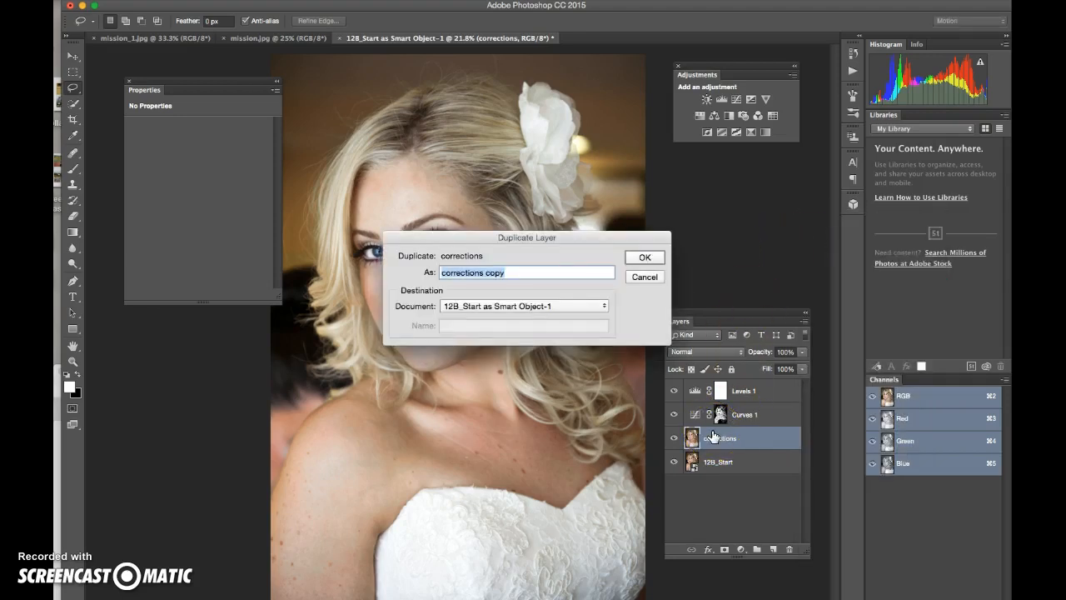
{"action": "type", "text": "Sur"}
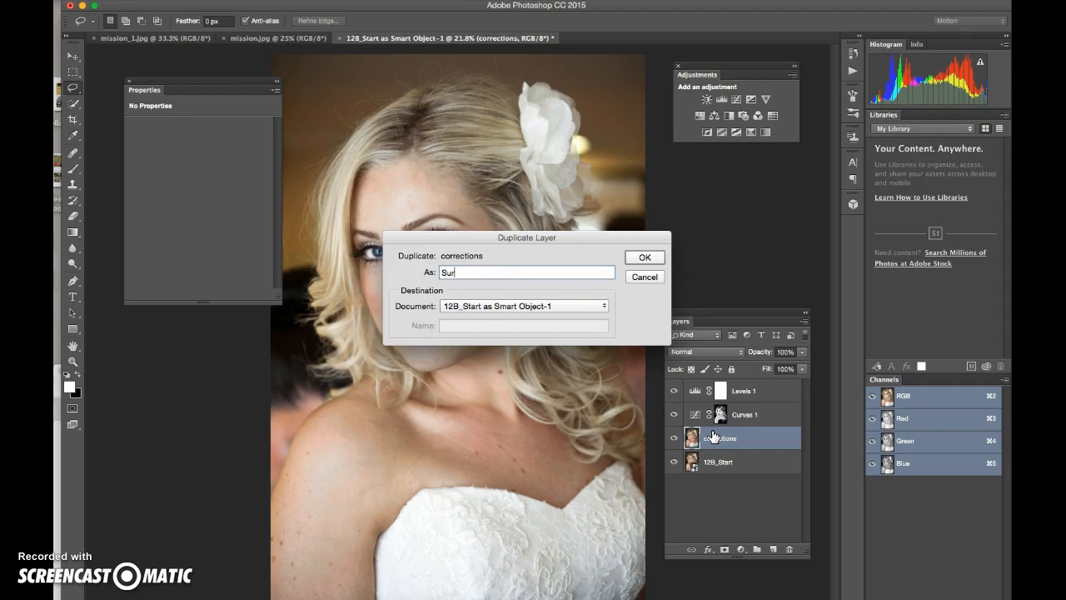
{"action": "type", "text": "face Blur"}
{"action": "left_click", "coordinate": [637, 252]}
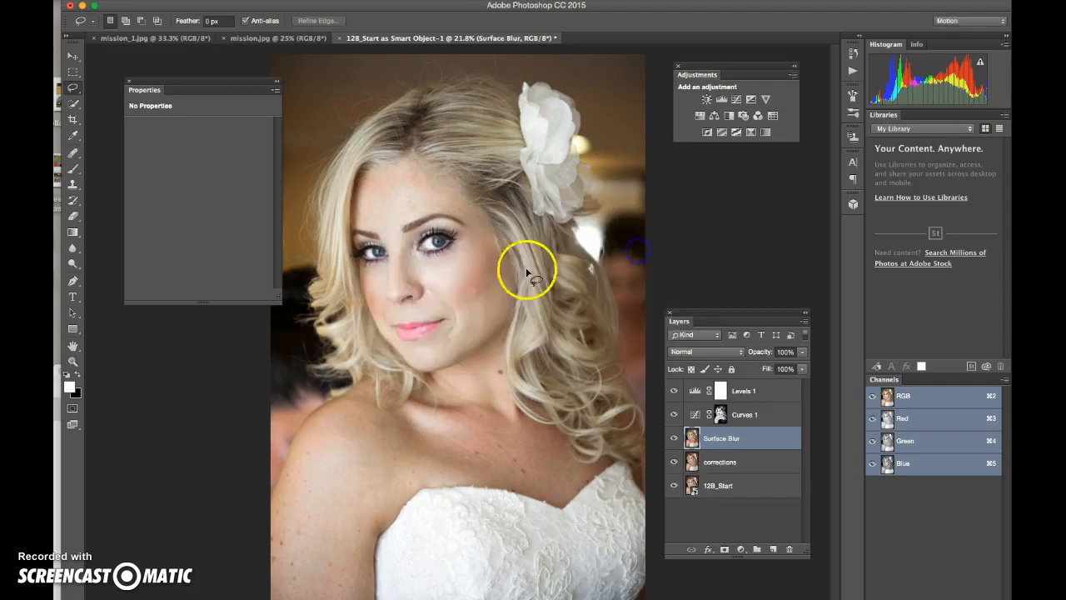